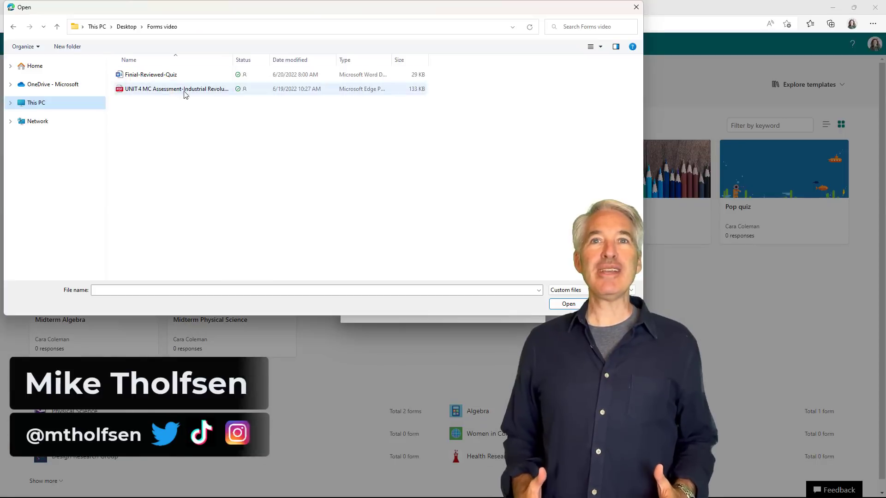
# - Import the Finial-Reviewed-Quiz Word document as a Forms quiz
pyautogui.click(151, 74)
pyautogui.press('Return')
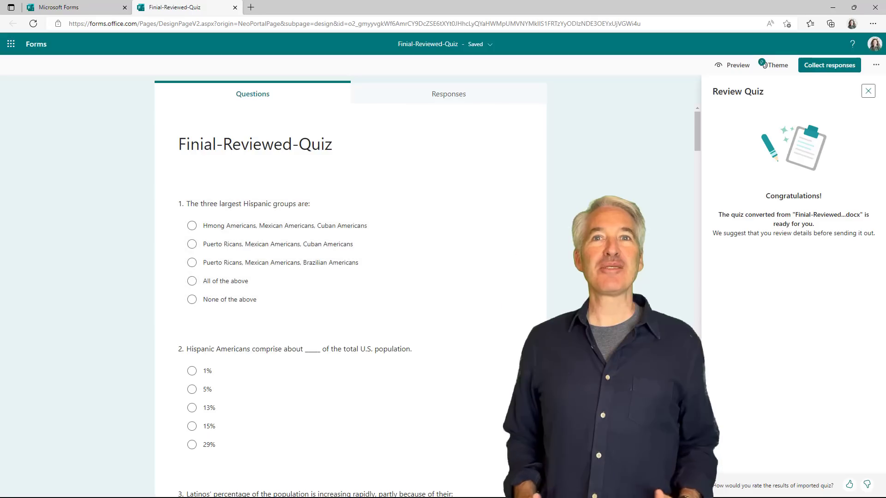
pyautogui.scroll(-5, 475, 251)
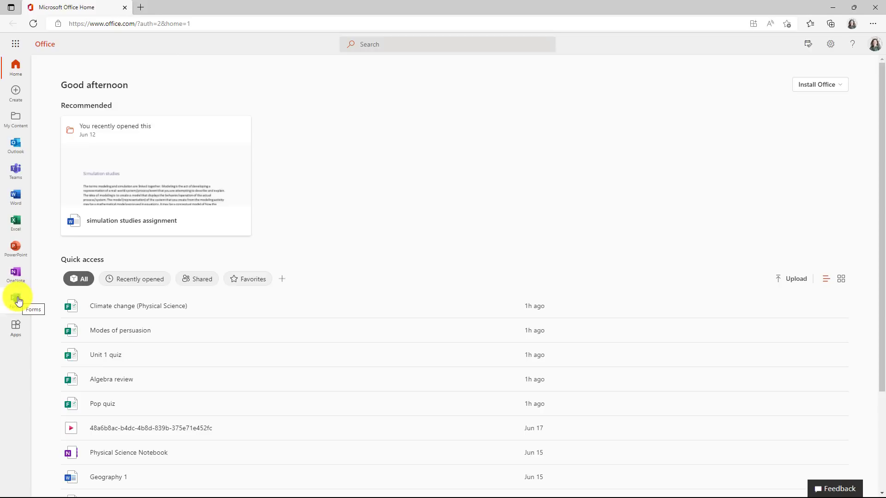
# - Go to forms.office.com in the current browser tab
pyautogui.click(125, 24)
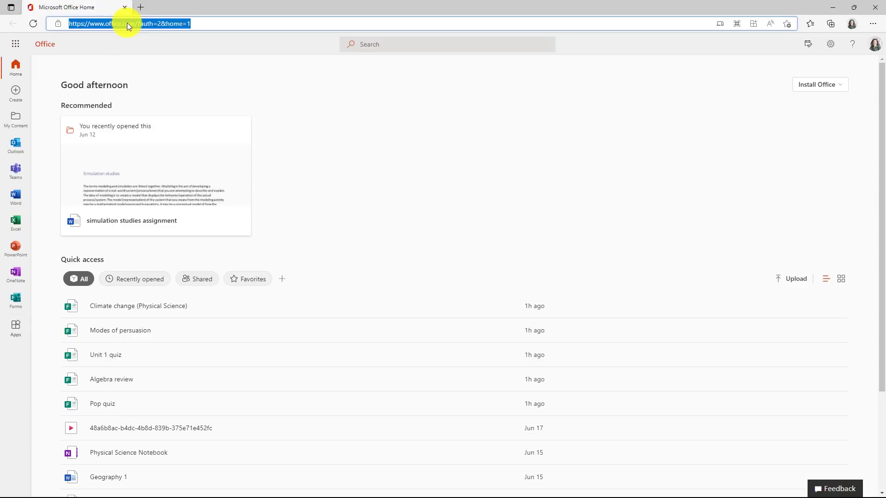
pyautogui.write('forms.office.com')
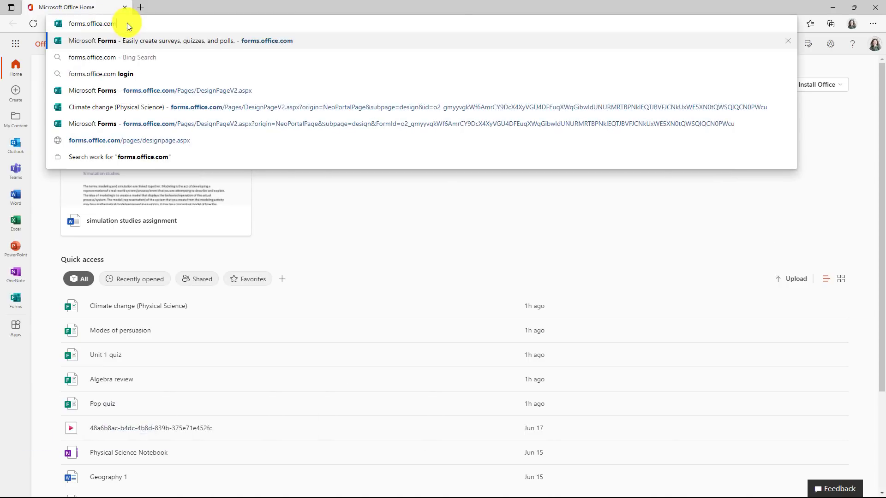
pyautogui.press('Return')
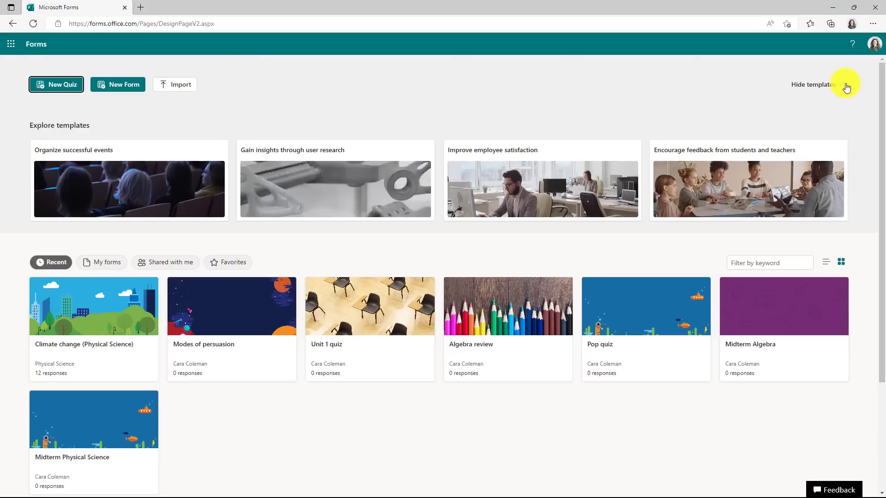
pyautogui.click(825, 85)
pyautogui.click(821, 84)
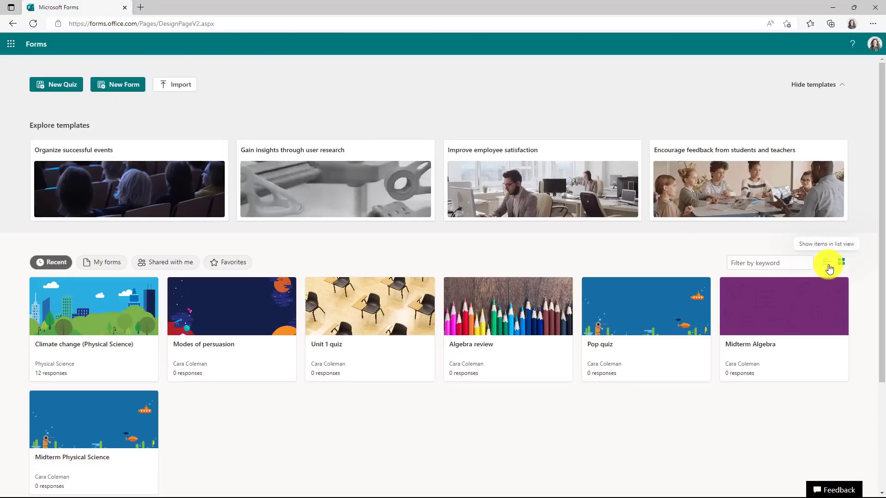
pyautogui.click(826, 263)
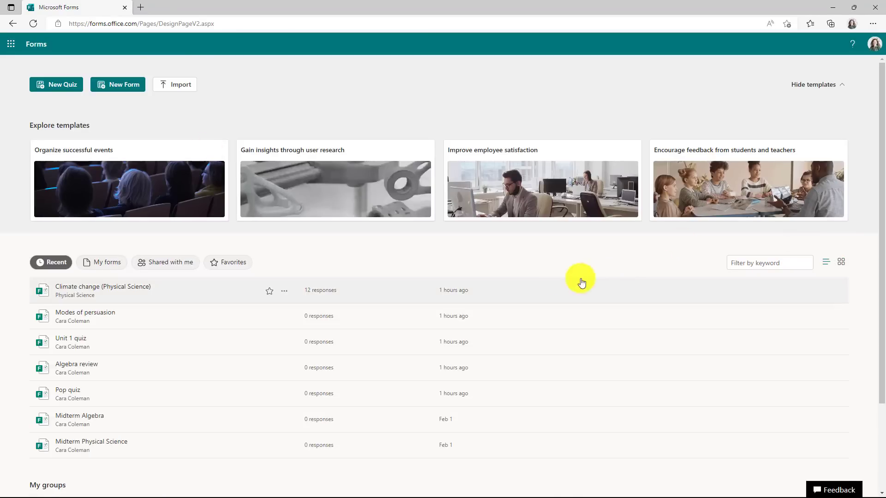
pyautogui.click(840, 262)
pyautogui.scroll(-3, 306, 312)
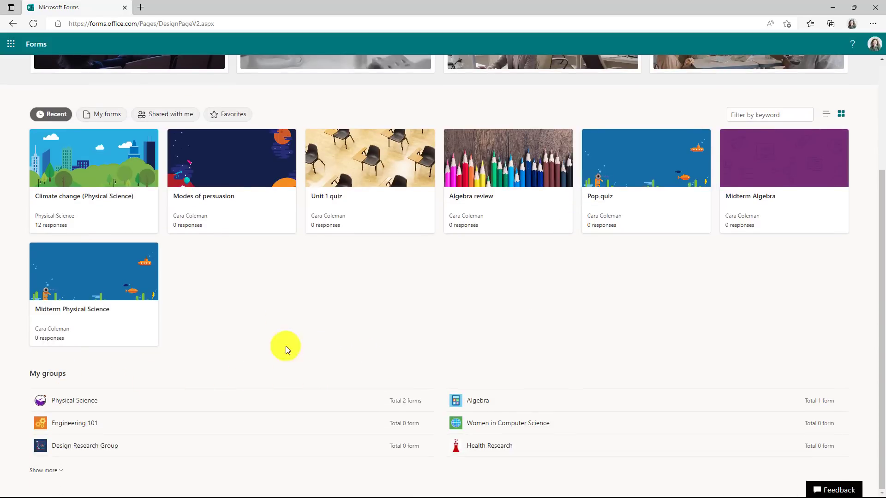
pyautogui.scroll(3, 260, 316)
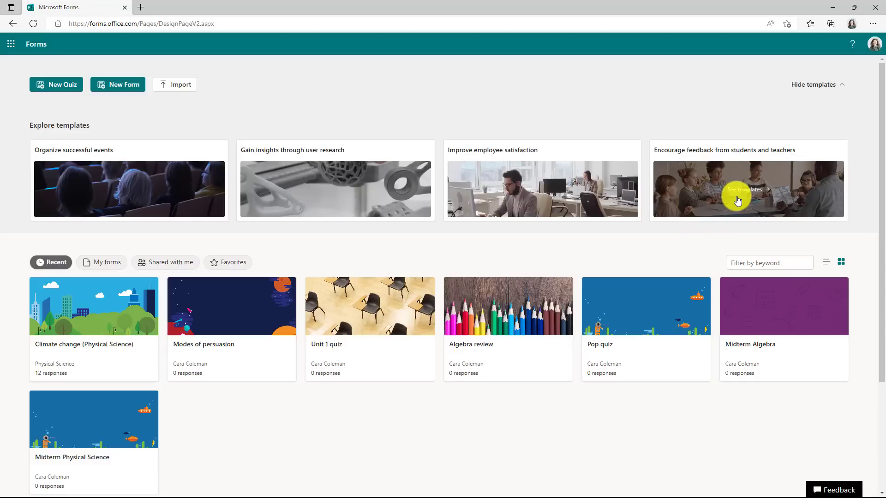
# - Browse the student and teacher feedback templates and start a Course evaluation survey form
pyautogui.click(767, 192)
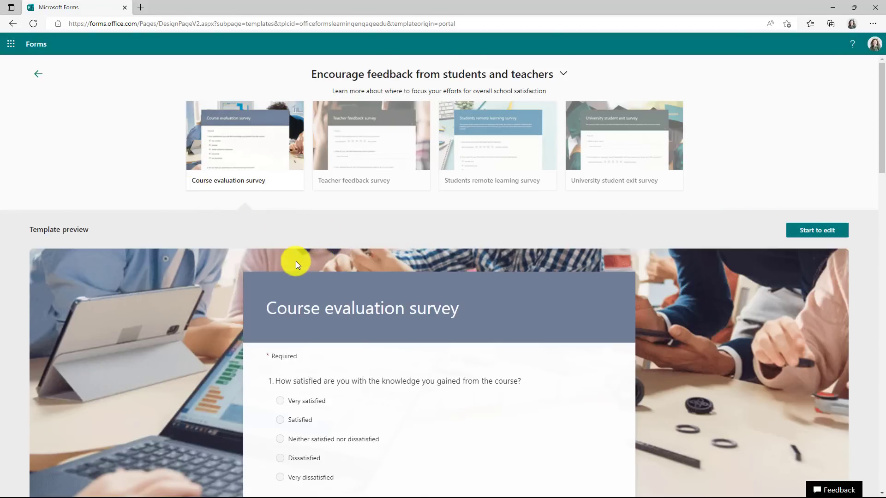
pyautogui.scroll(-10, 295, 262)
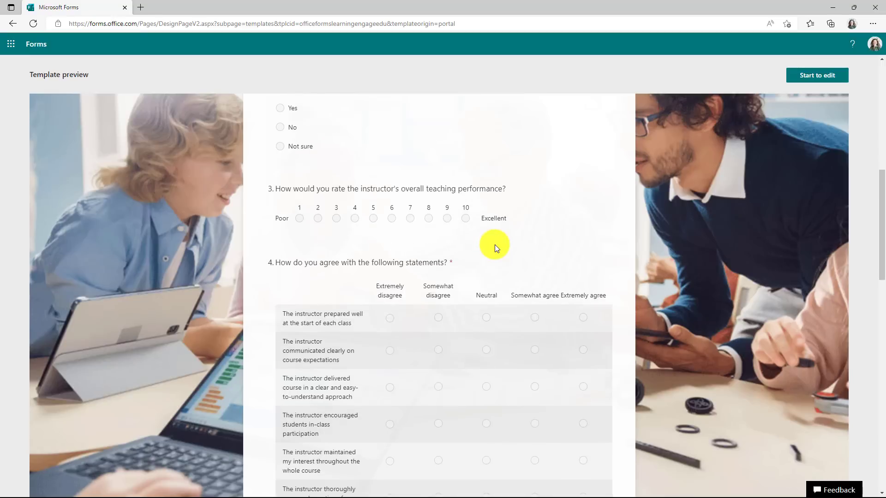
pyautogui.scroll(-10, 494, 244)
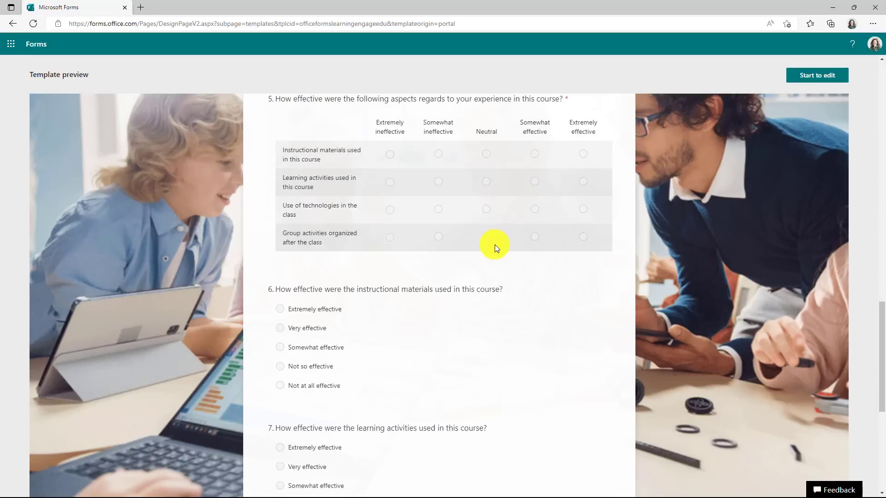
pyautogui.scroll(-3, 494, 244)
pyautogui.scroll(-2, 495, 245)
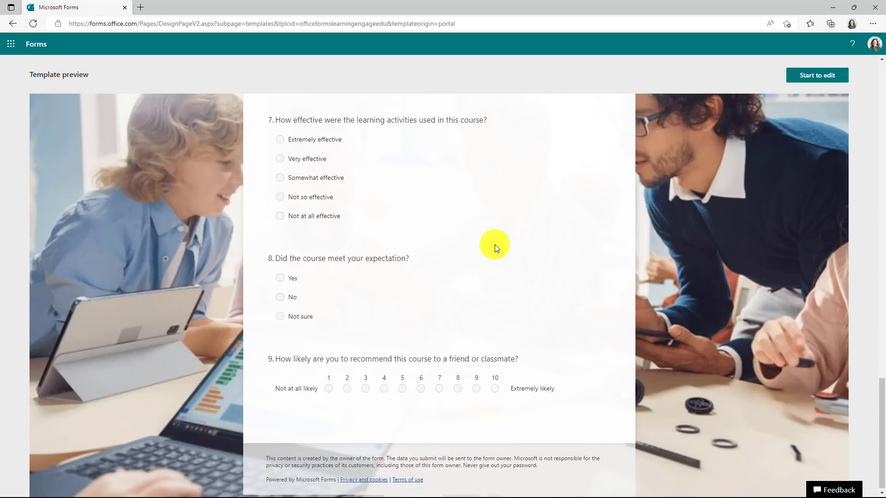
pyautogui.scroll(7, 494, 245)
pyautogui.scroll(15, 495, 244)
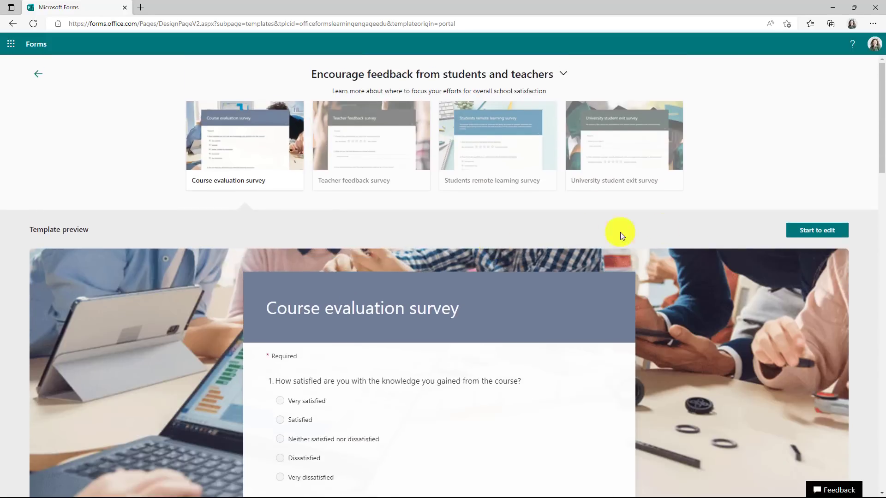
pyautogui.click(819, 234)
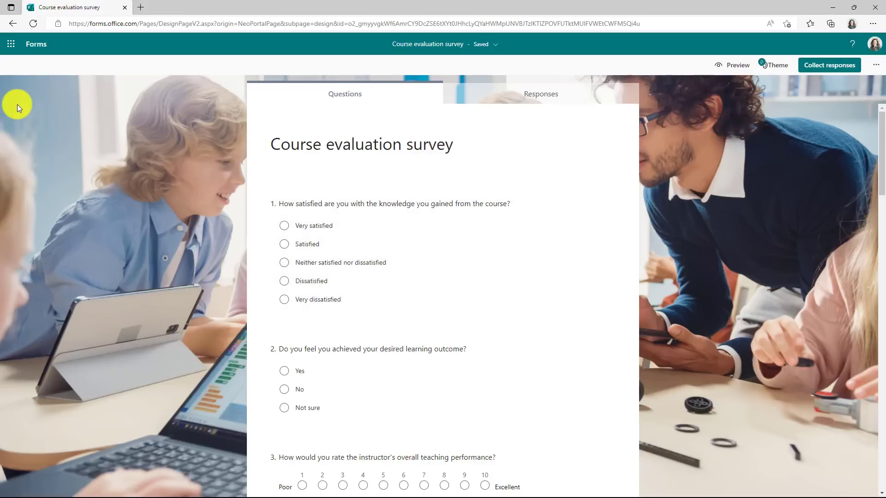
# - Preview the Teacher feedback, Students remote learning and University student exit survey templates
pyautogui.click(11, 24)
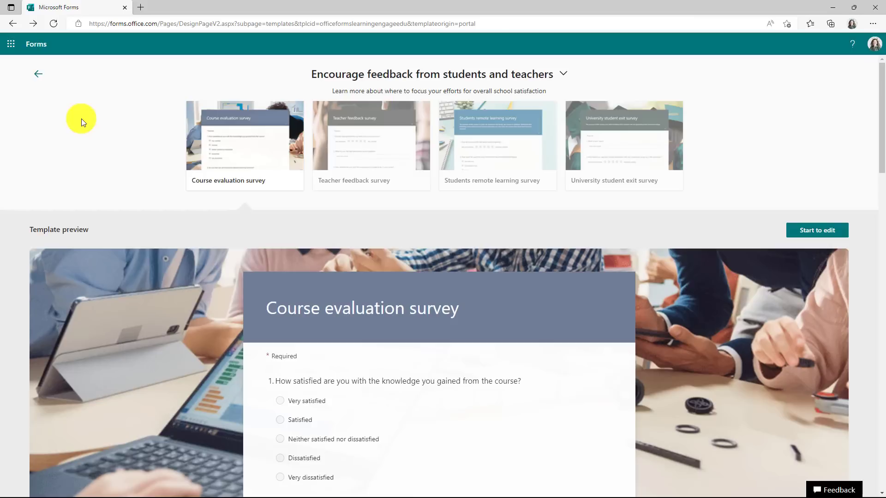
pyautogui.click(383, 155)
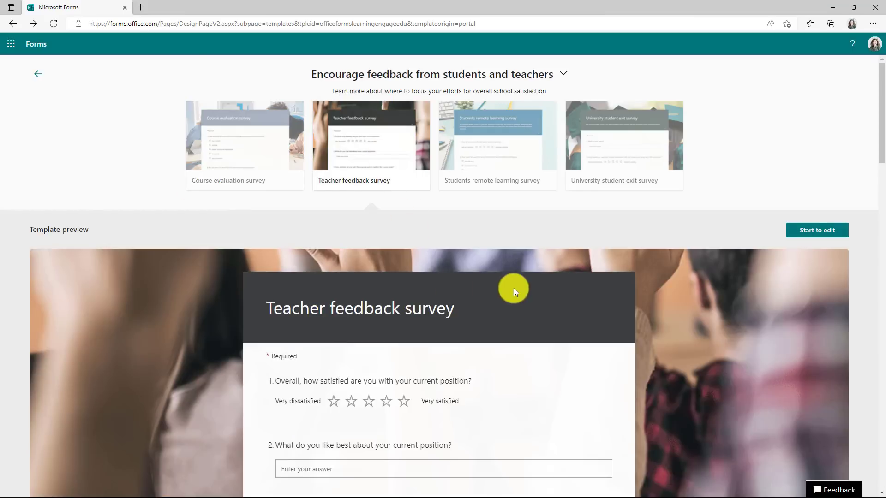
pyautogui.scroll(-5, 513, 288)
pyautogui.scroll(4, 513, 288)
pyautogui.scroll(2, 513, 289)
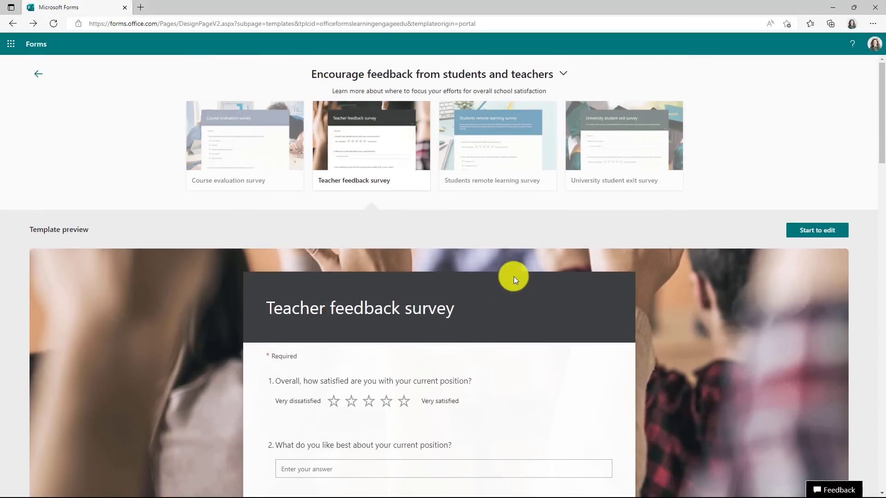
pyautogui.click(509, 174)
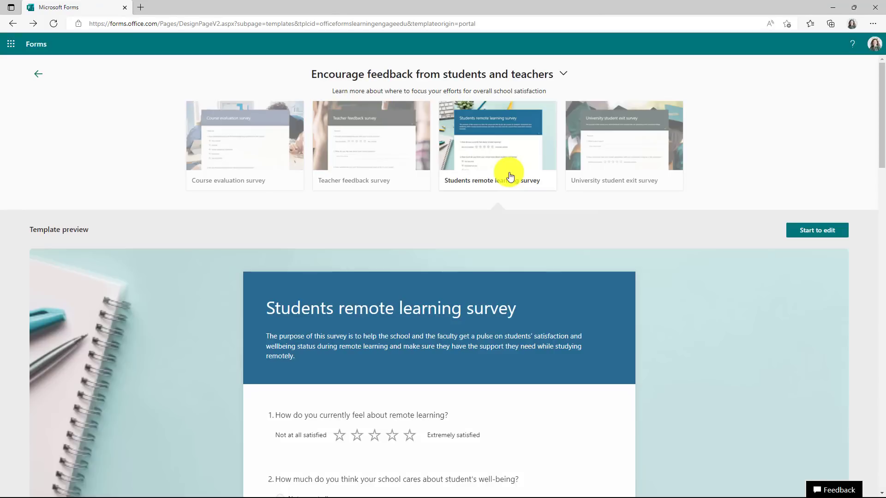
pyautogui.click(636, 162)
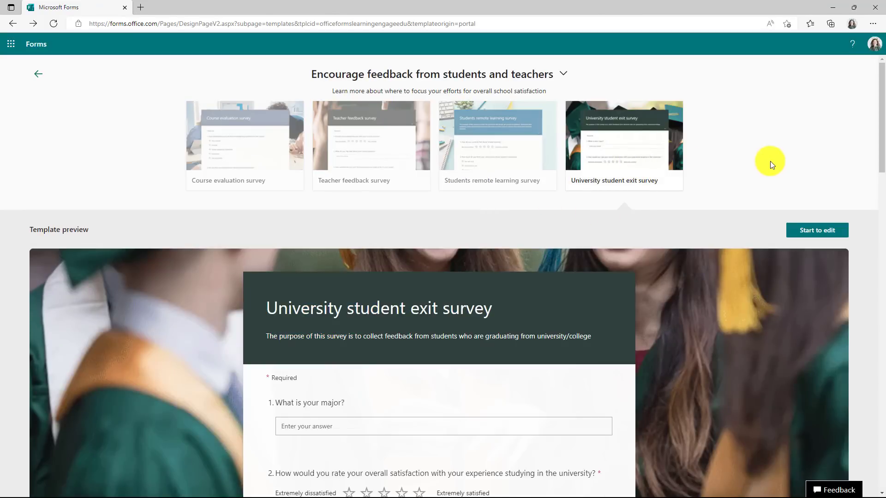
# - Look at the user research templates, then hide the template gallery on the Forms home page
pyautogui.click(39, 73)
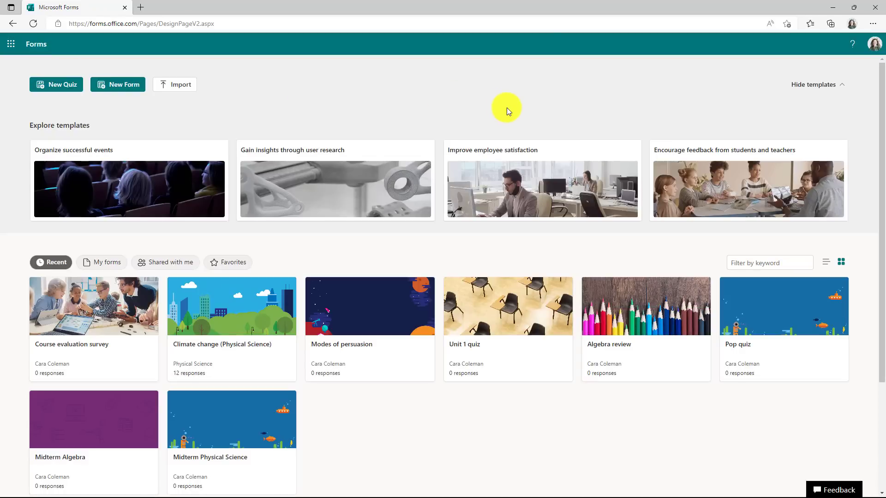
pyautogui.click(329, 184)
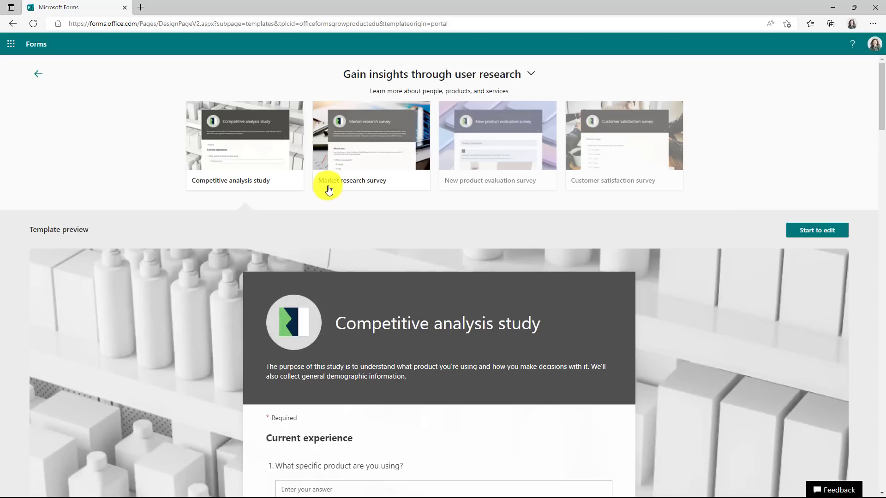
pyautogui.click(38, 75)
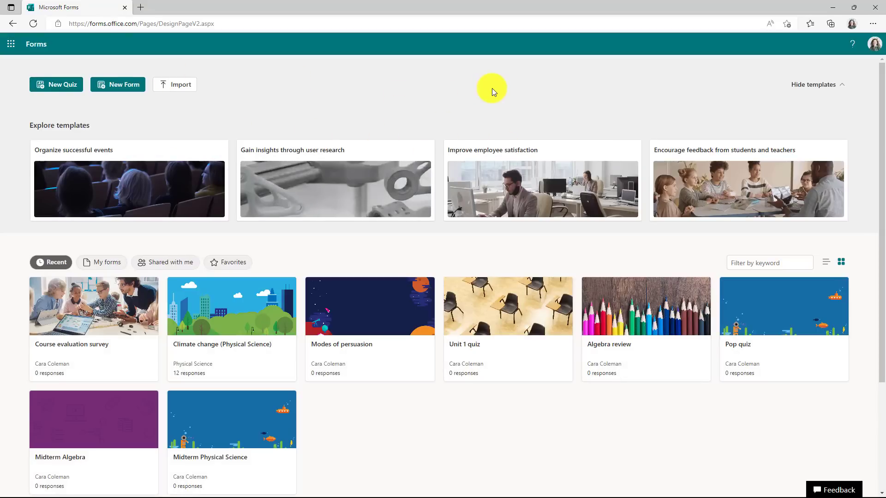
pyautogui.click(842, 86)
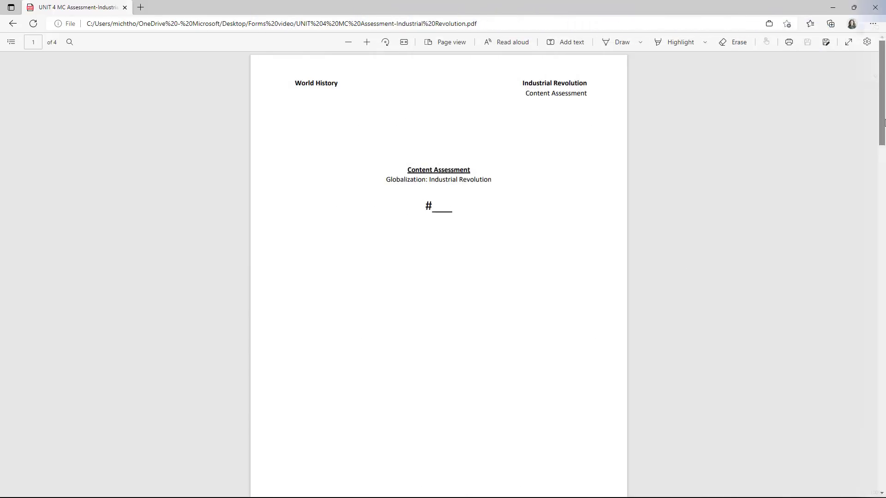
pyautogui.scroll(-10, 884, 224)
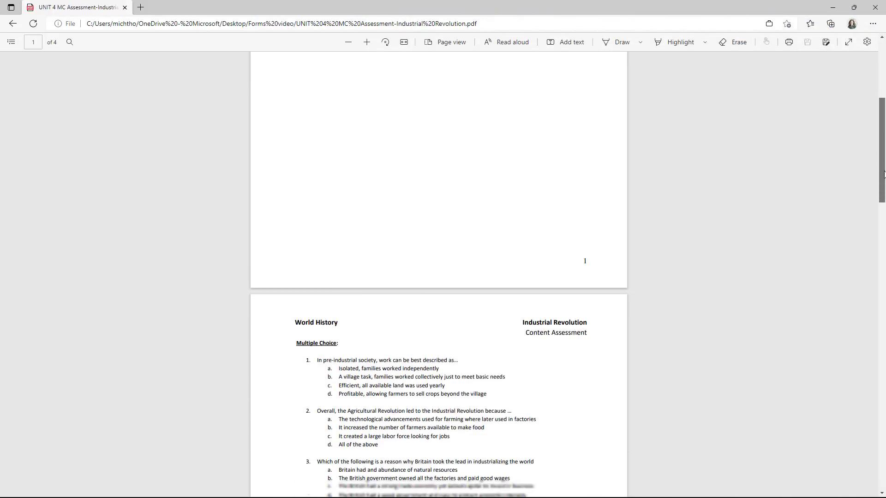
pyautogui.scroll(-15, 883, 224)
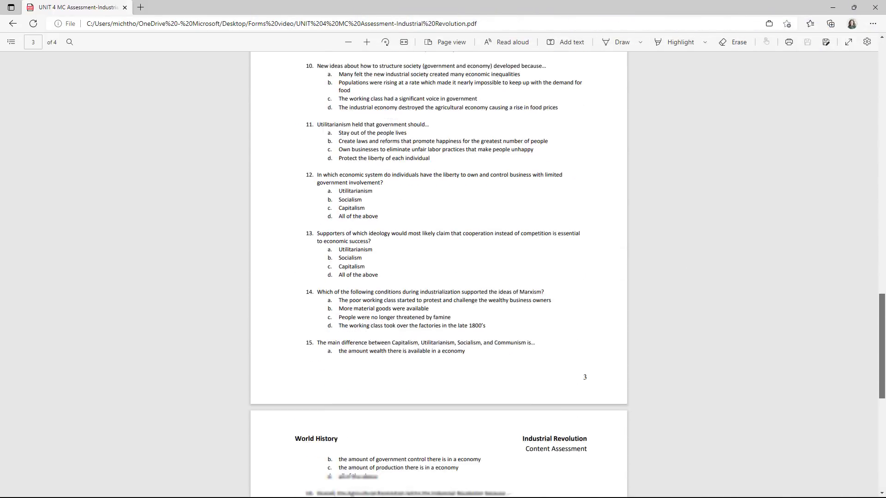
pyautogui.scroll(10, 883, 225)
pyautogui.scroll(15, 628, 186)
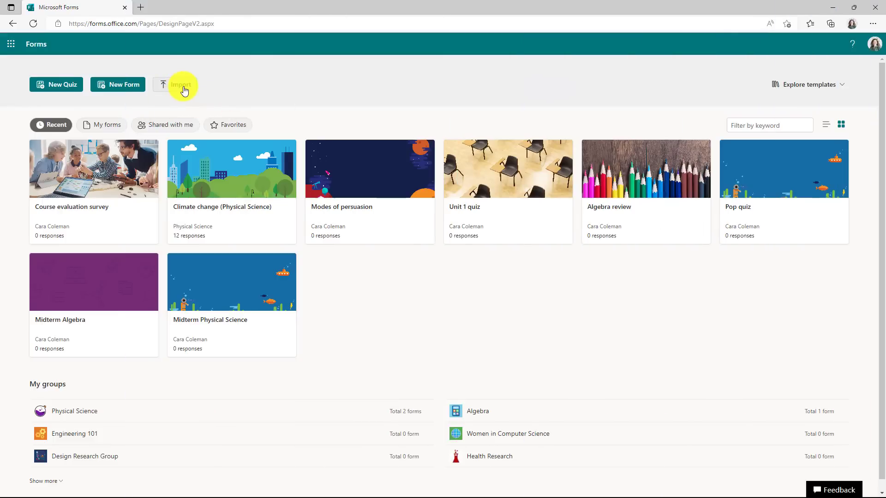
# - Upload Finial-Reviewed-Quiz from this device and open the converted quiz for review
pyautogui.click(180, 85)
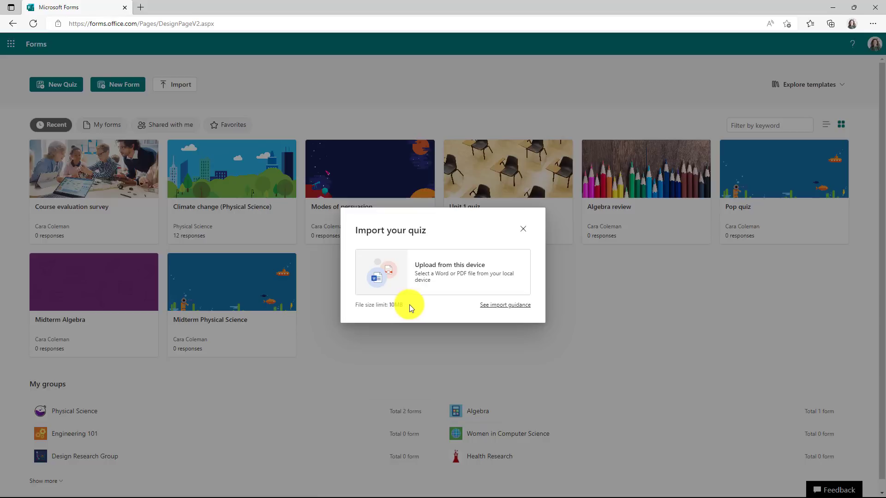
pyautogui.click(452, 273)
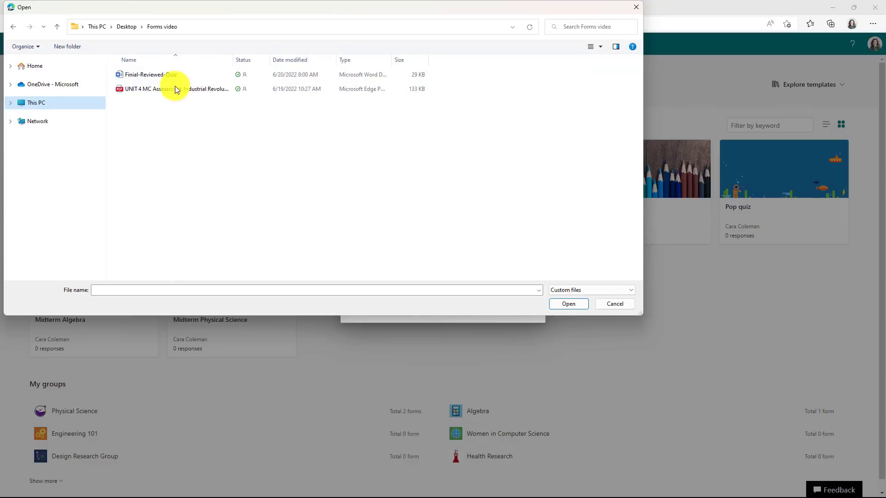
pyautogui.click(162, 75)
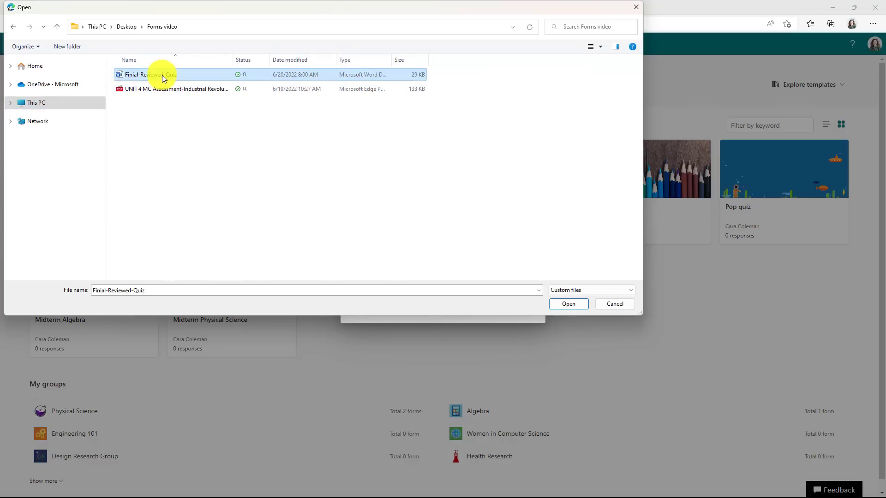
pyautogui.click(570, 303)
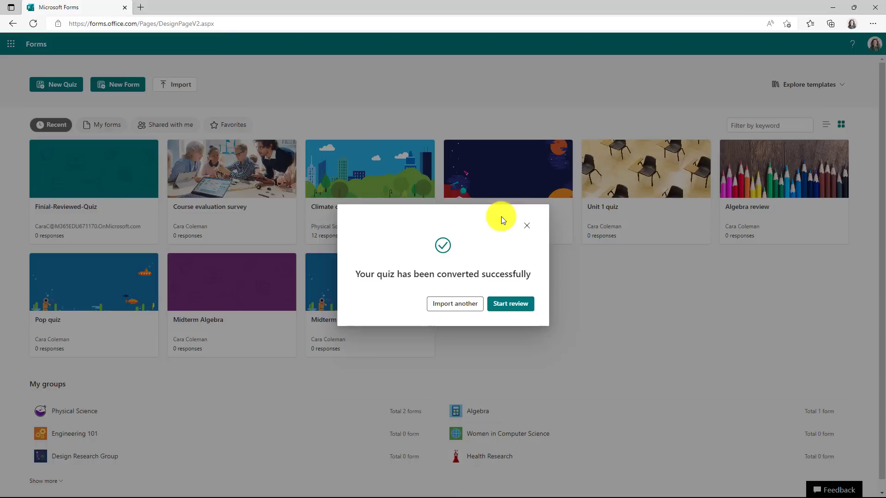
pyautogui.click(526, 306)
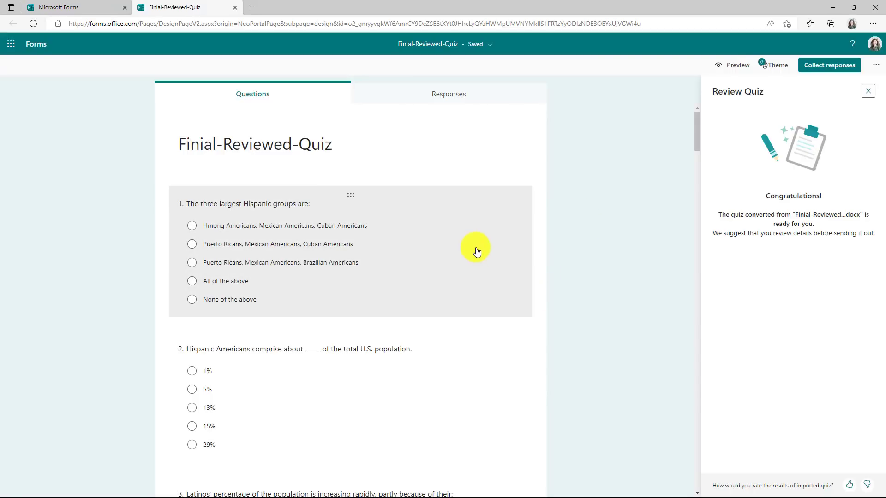
# - Scroll through the converted quiz questions, close the Review Quiz panel and return to Forms home
pyautogui.scroll(-7, 477, 251)
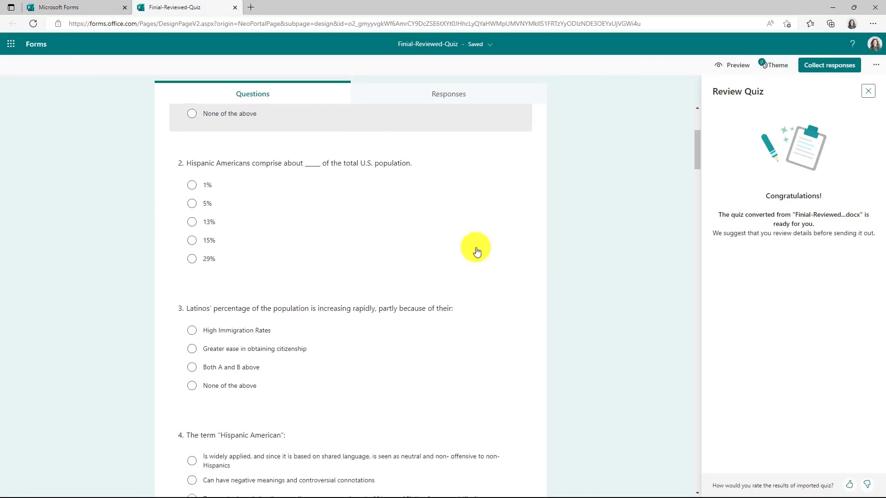
pyautogui.scroll(-12, 477, 252)
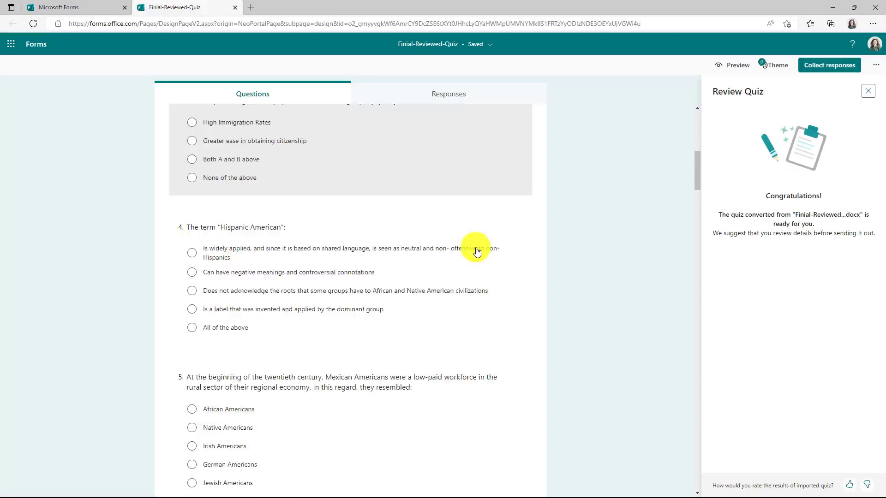
pyautogui.scroll(-12, 477, 251)
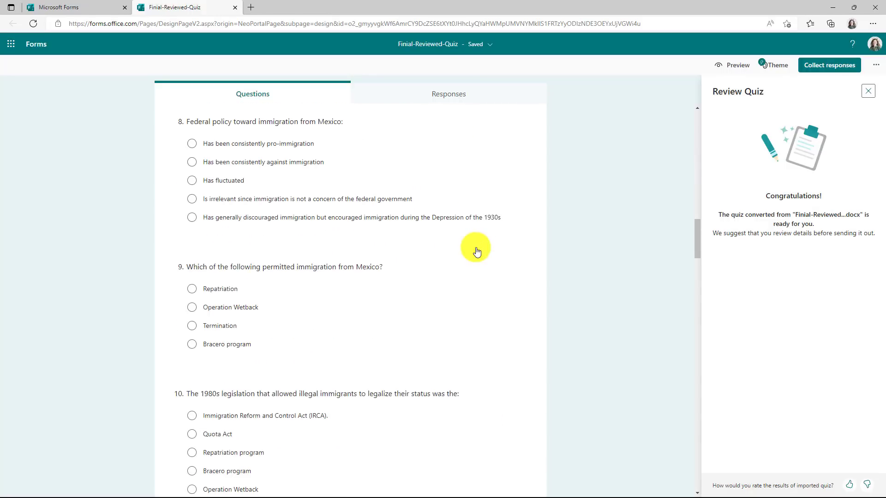
pyautogui.scroll(-15, 477, 251)
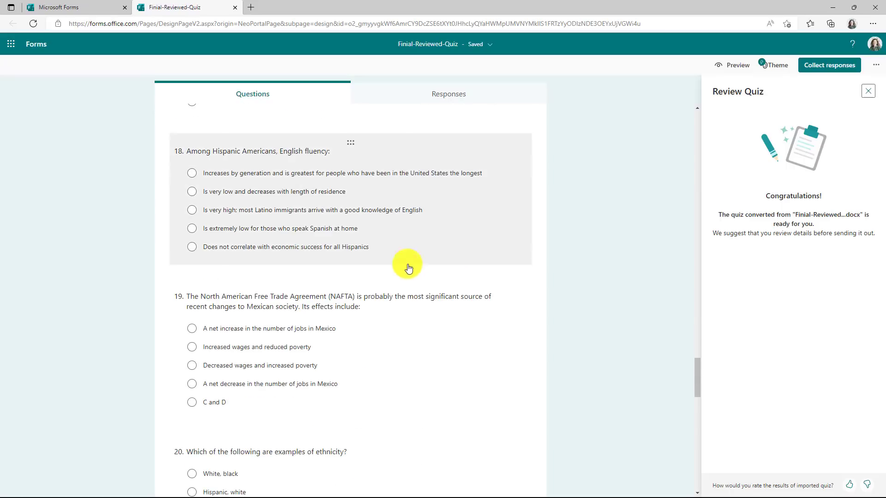
pyautogui.moveTo(696, 378); pyautogui.dragTo(696, 107)
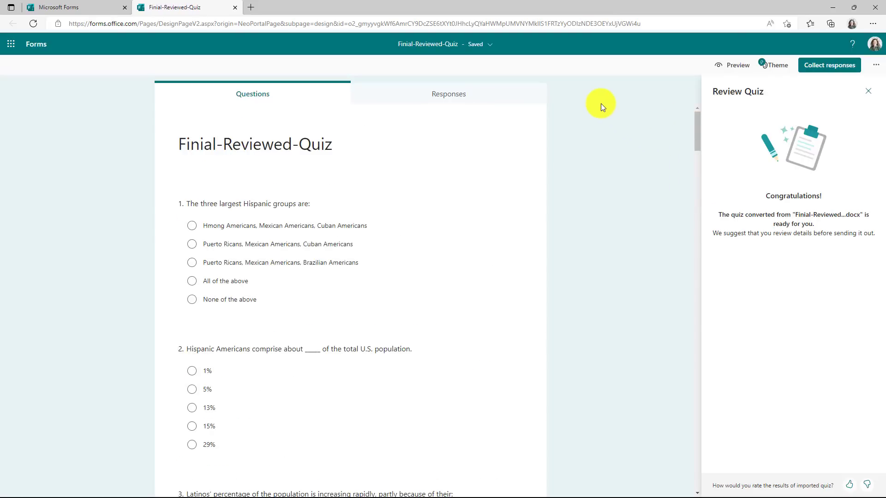
pyautogui.click(868, 91)
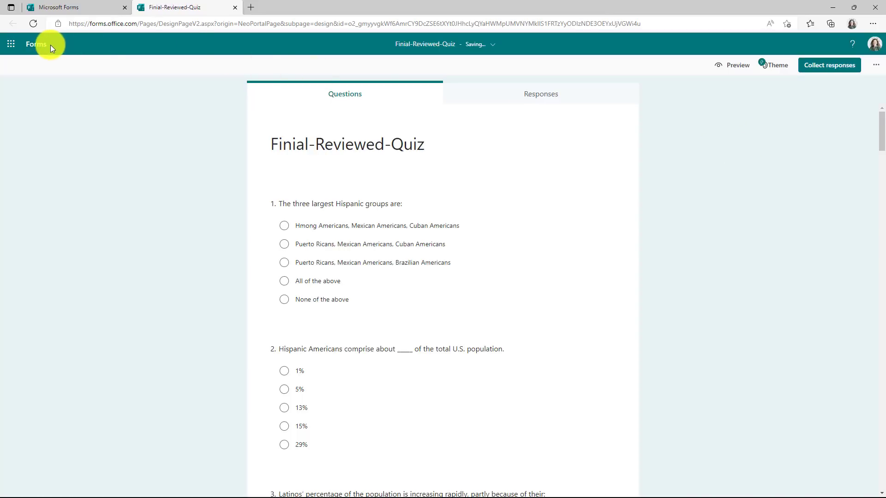
pyautogui.click(78, 9)
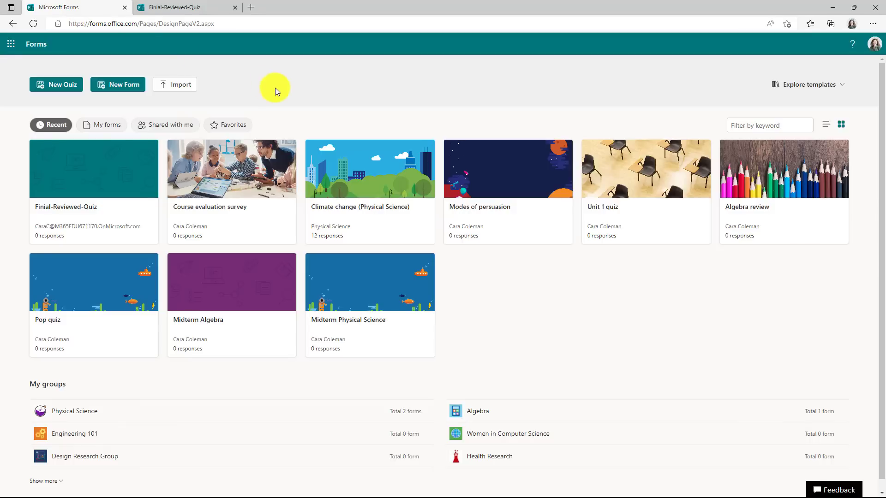
# - Upload the UNIT 4 MC Assessment-Industrial Revolution PDF and start reviewing the converted quiz
pyautogui.click(179, 86)
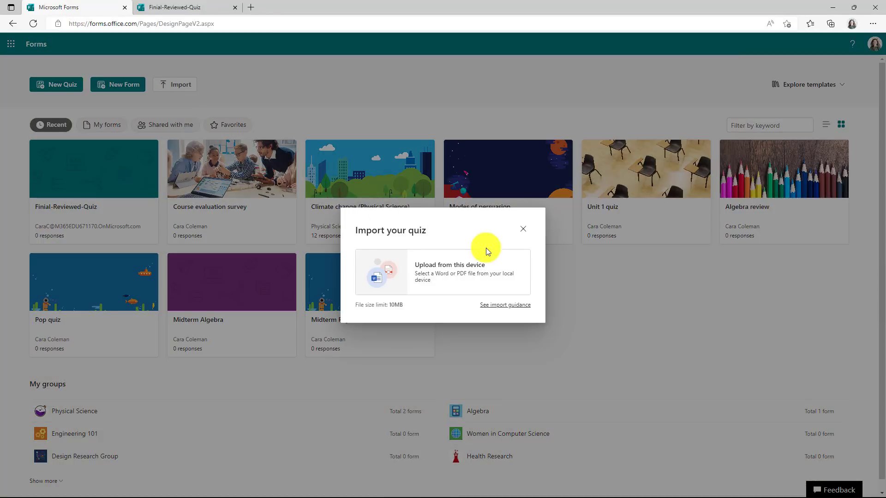
pyautogui.click(464, 277)
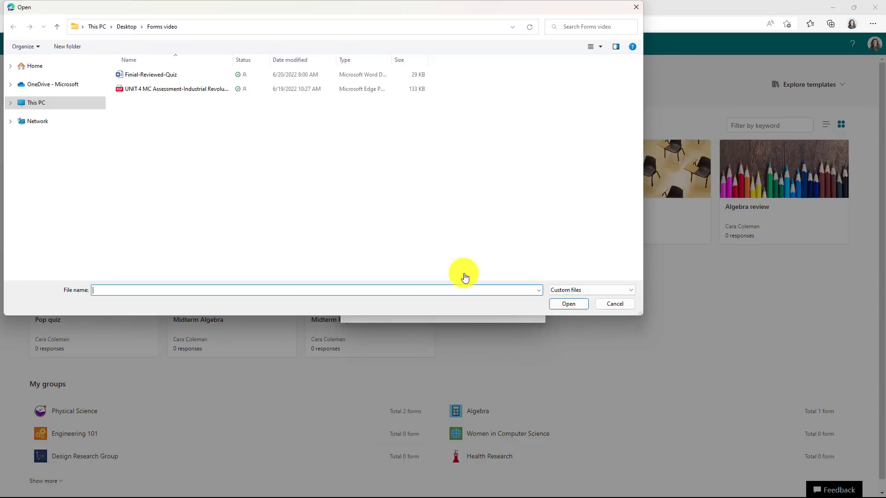
pyautogui.click(156, 88)
pyautogui.click(579, 305)
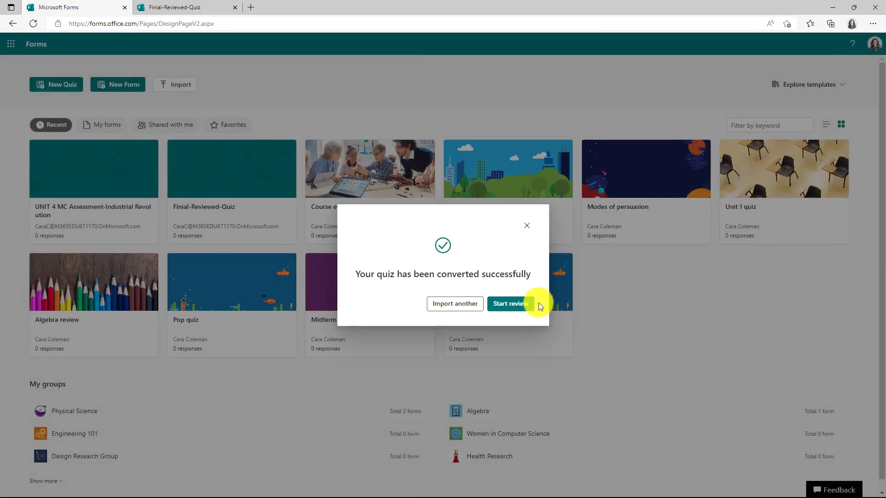
pyautogui.click(508, 308)
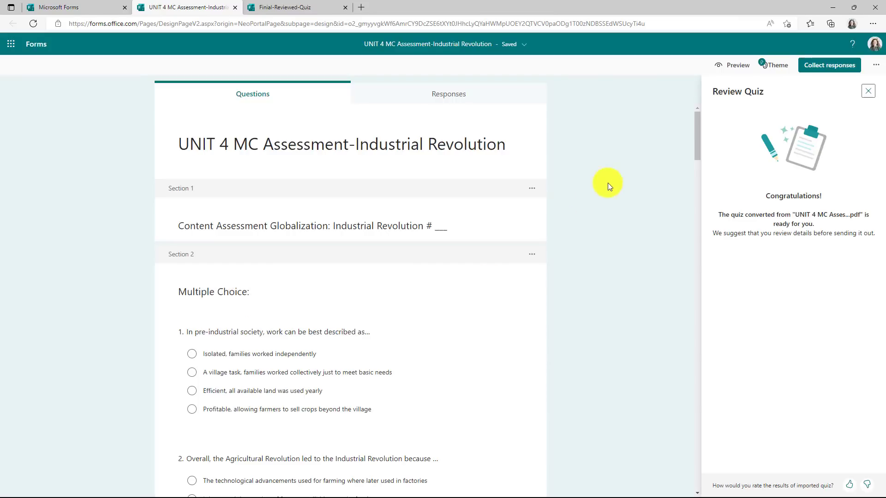
# - Remove the trailing '# ___' so Section 1 reads 'Content Assessment Globalization: Industrial Revolution'
pyautogui.moveTo(696, 143); pyautogui.dragTo(731, 432)
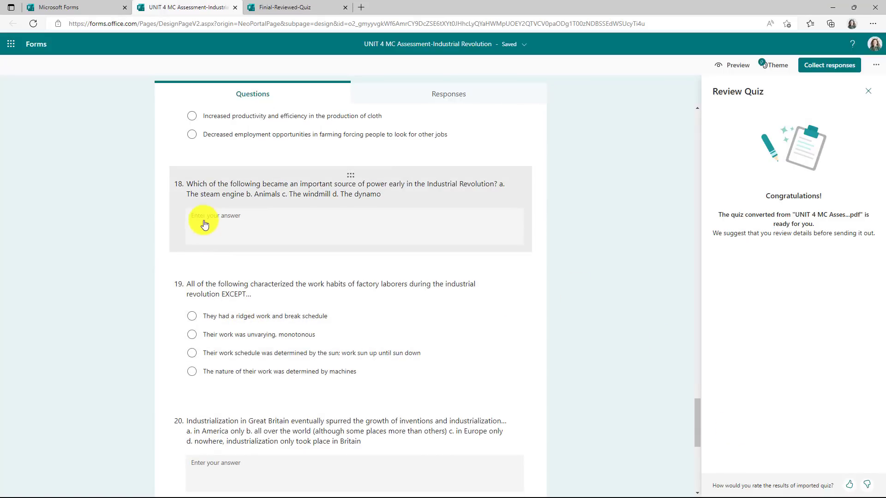
pyautogui.moveTo(699, 415); pyautogui.dragTo(709, 94)
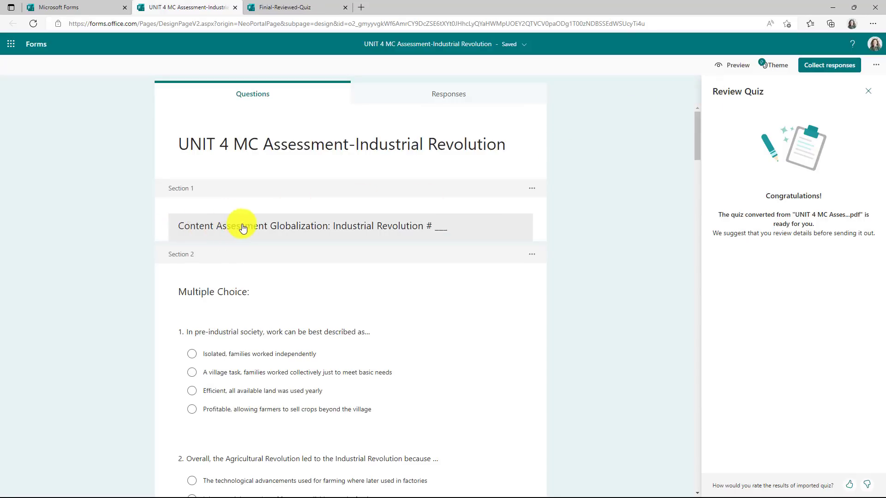
pyautogui.click(441, 229)
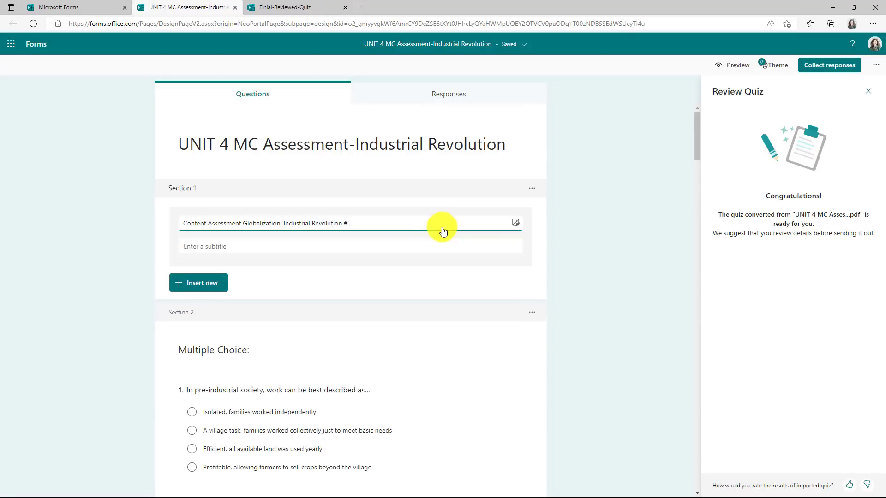
pyautogui.tripleClick(364, 223)
pyautogui.click(343, 223)
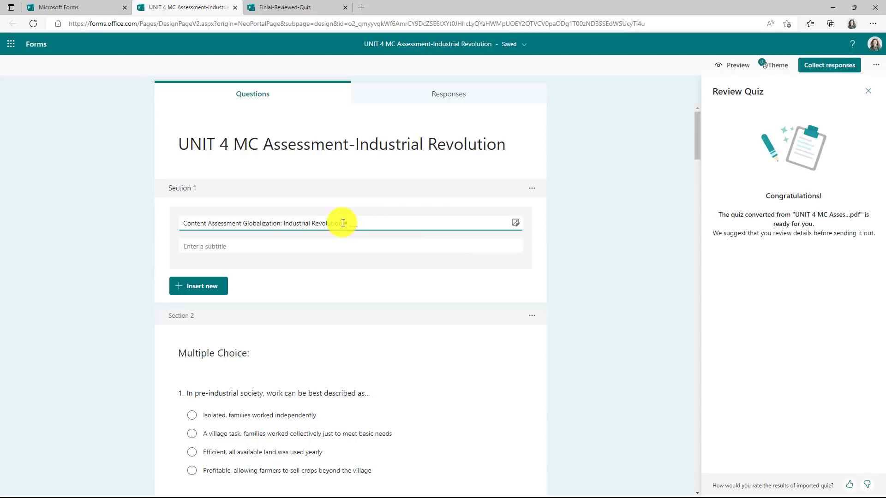
pyautogui.click(613, 227)
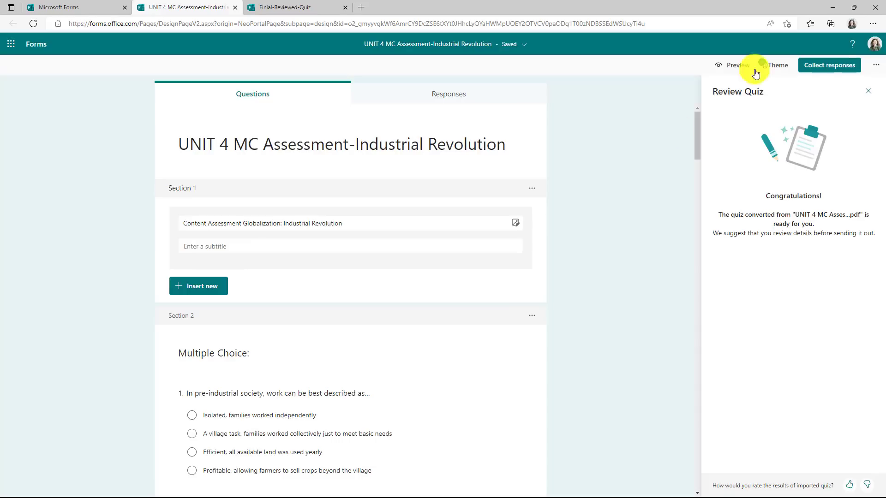
# - Close the review notes and open Collect responses, keeping Only people in my organization can respond
pyautogui.click(868, 92)
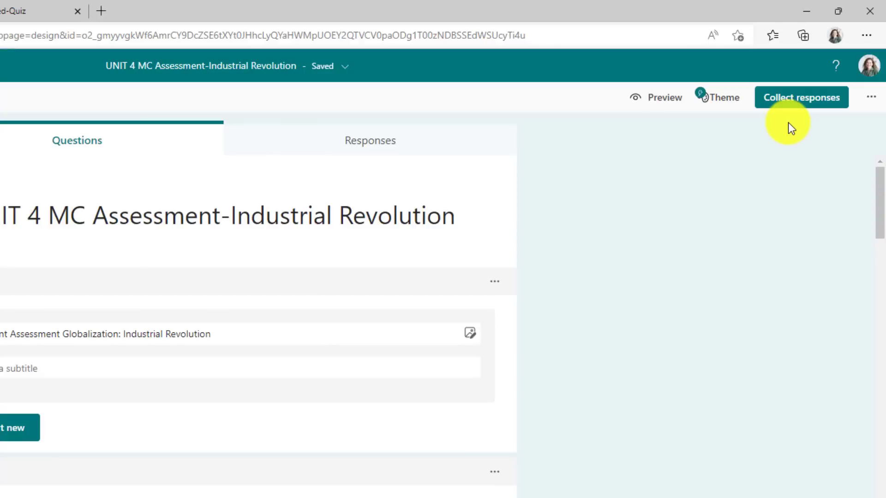
pyautogui.click(823, 108)
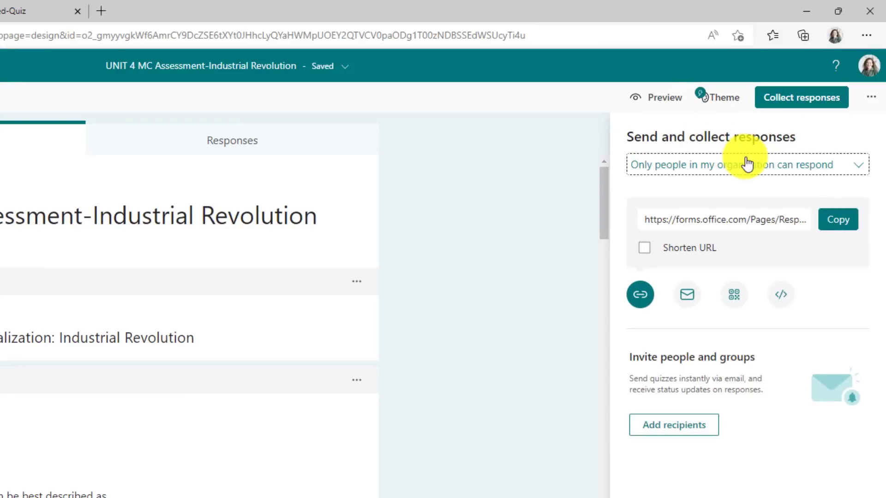
pyautogui.click(761, 165)
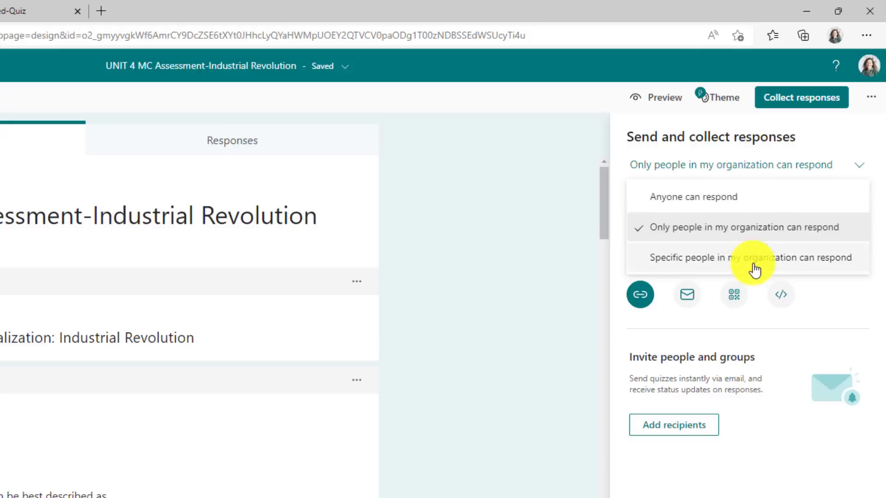
pyautogui.click(844, 308)
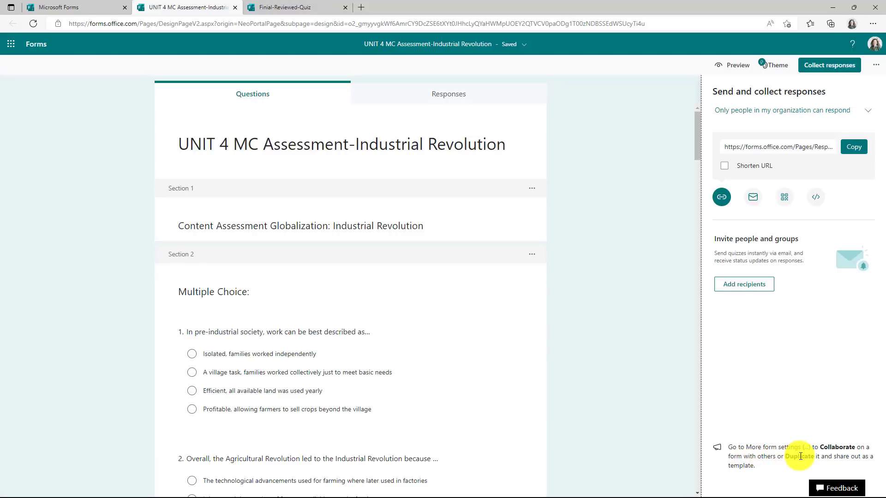
# - Generate a view-and-edit collaboration link and a duplicate-as-template link for the quiz
pyautogui.click(875, 66)
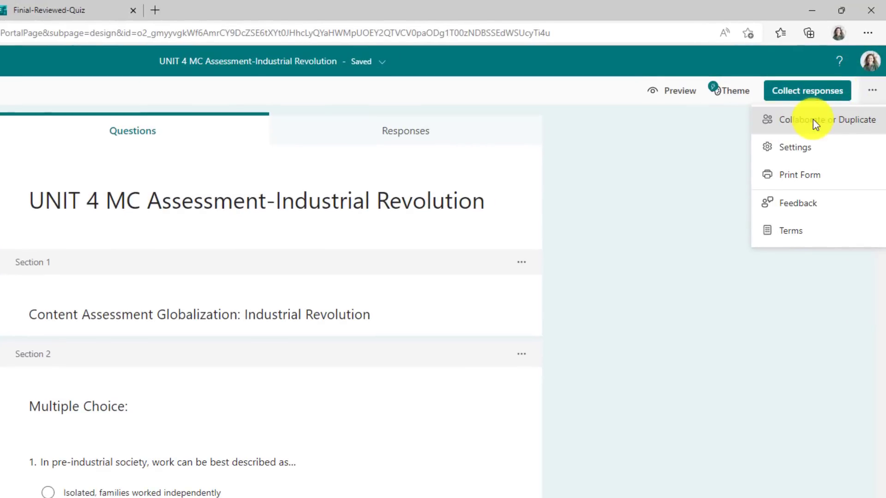
pyautogui.click(867, 123)
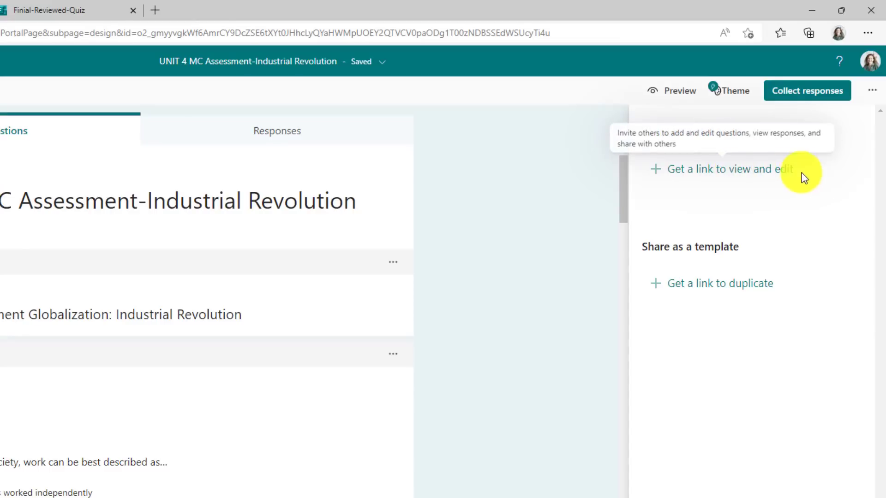
pyautogui.click(772, 171)
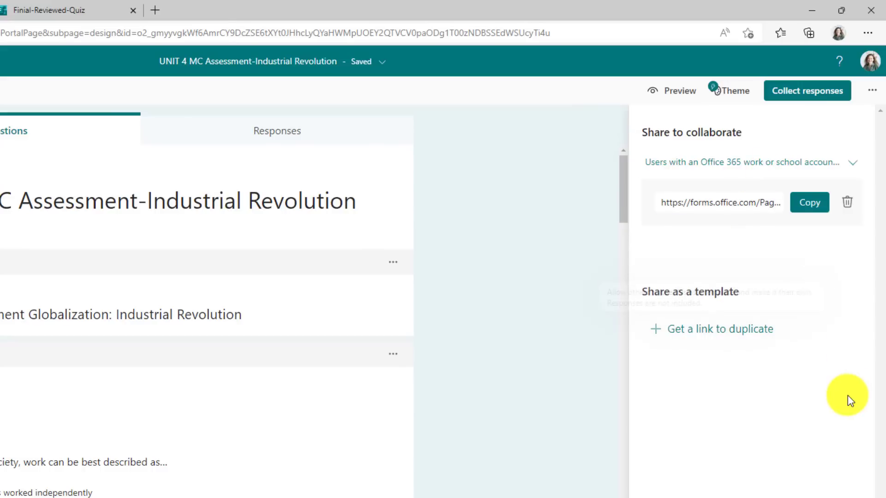
pyautogui.click(737, 335)
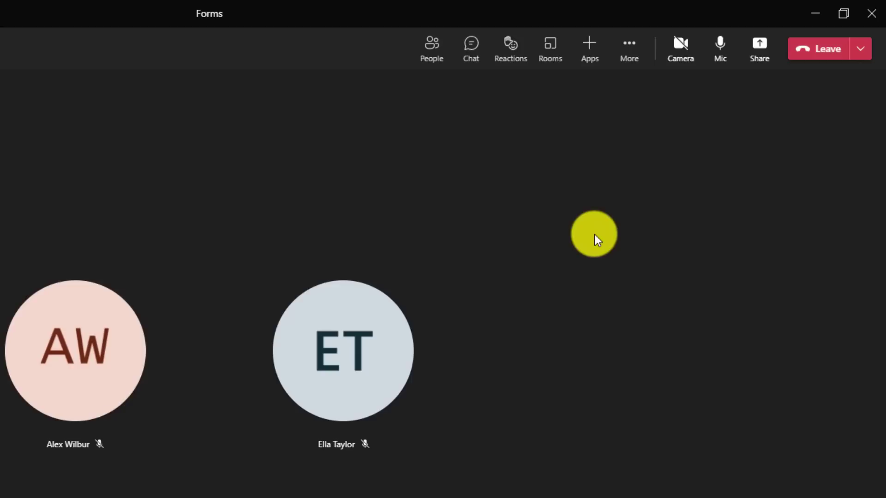
# - Search for the Polls app, add it to the Teams meeting, and save the setup
pyautogui.click(591, 48)
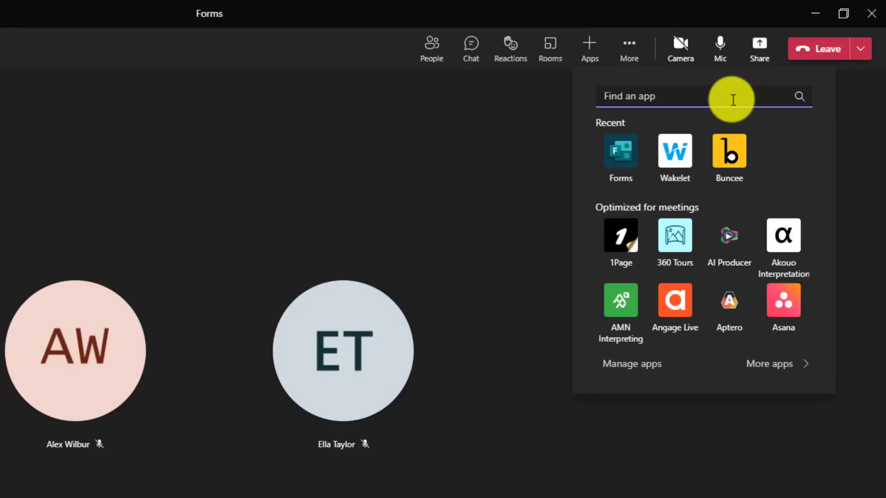
pyautogui.write('Polls')
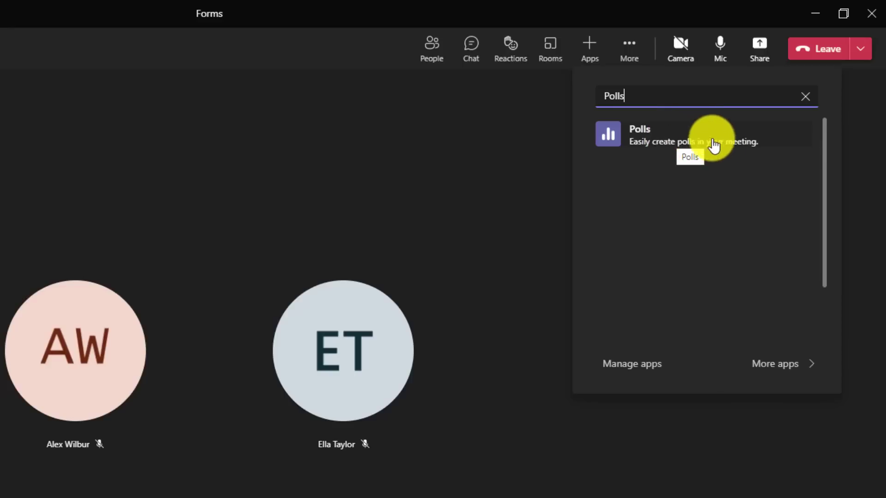
pyautogui.click(692, 134)
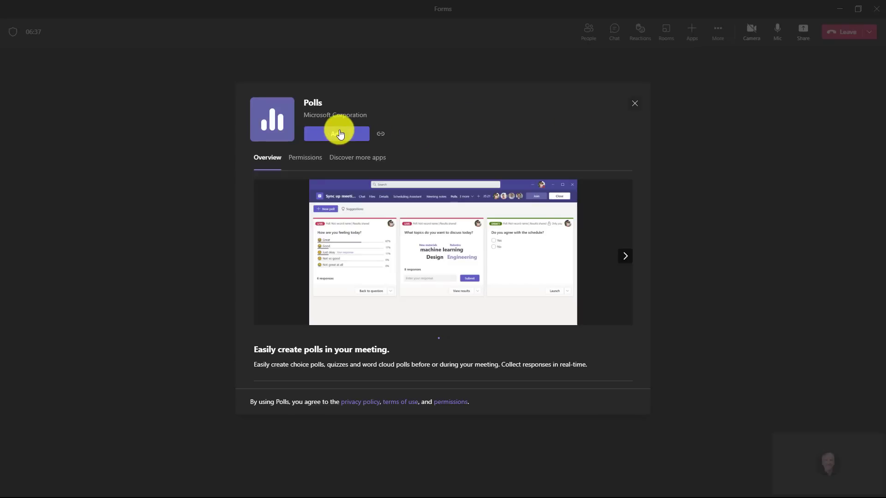
pyautogui.click(339, 134)
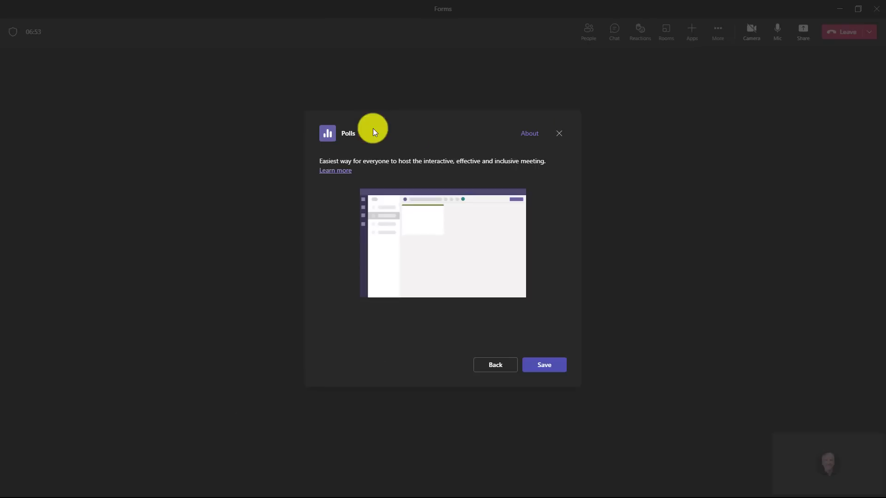
pyautogui.click(549, 367)
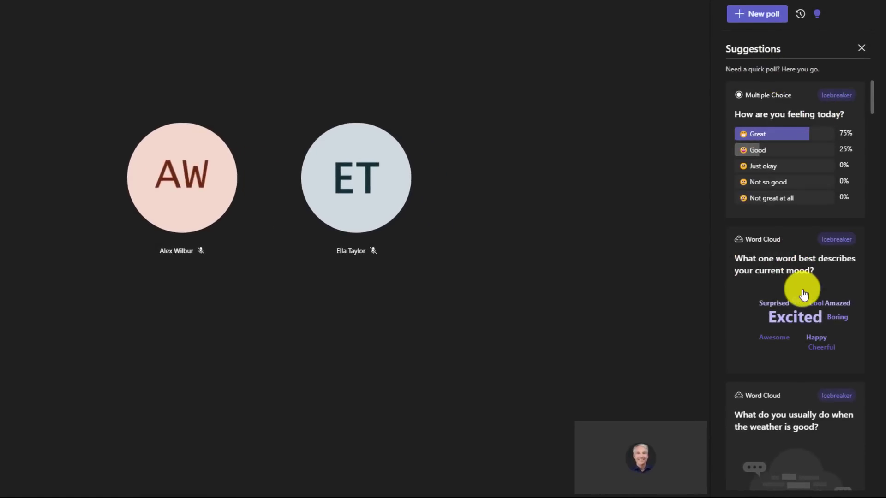
# - Scroll through the suggested icebreaker polls in the Polls panel and back to the top
pyautogui.scroll(-7, 800, 277)
pyautogui.scroll(-10, 798, 306)
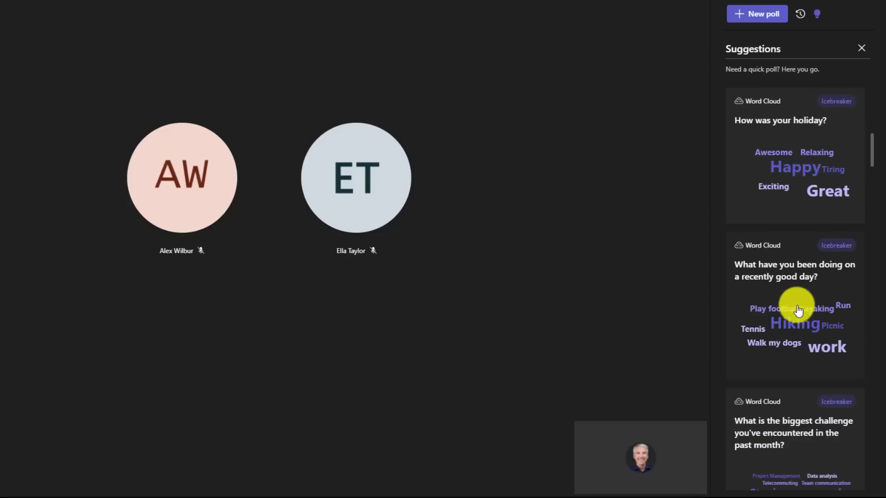
pyautogui.moveTo(870, 173); pyautogui.dragTo(867, 57)
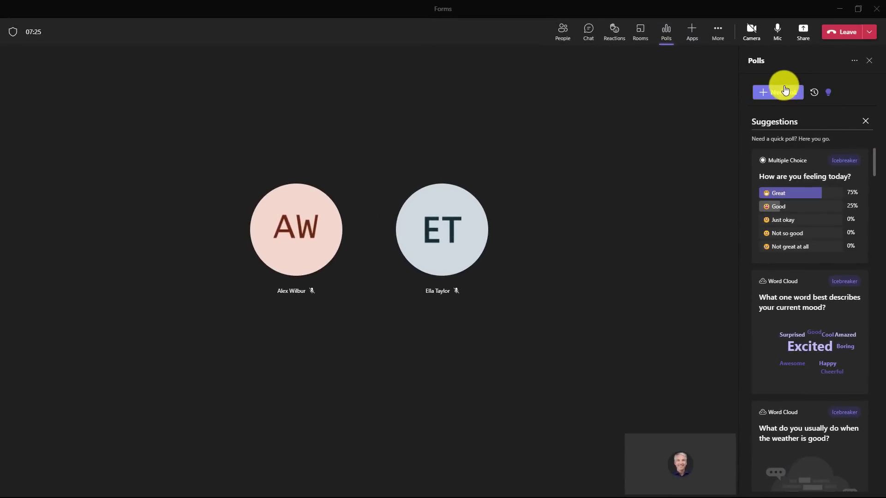
# - Create a new Word Cloud poll with the question 'Favorite color'
pyautogui.click(784, 92)
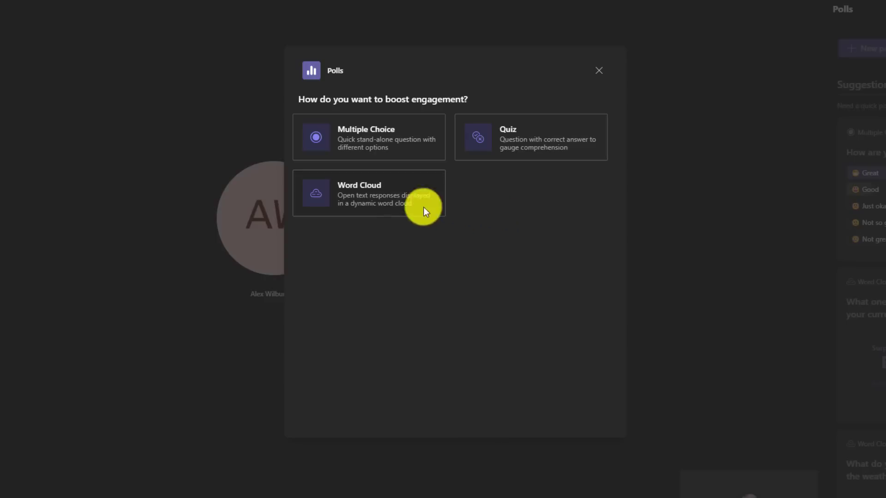
pyautogui.click(380, 194)
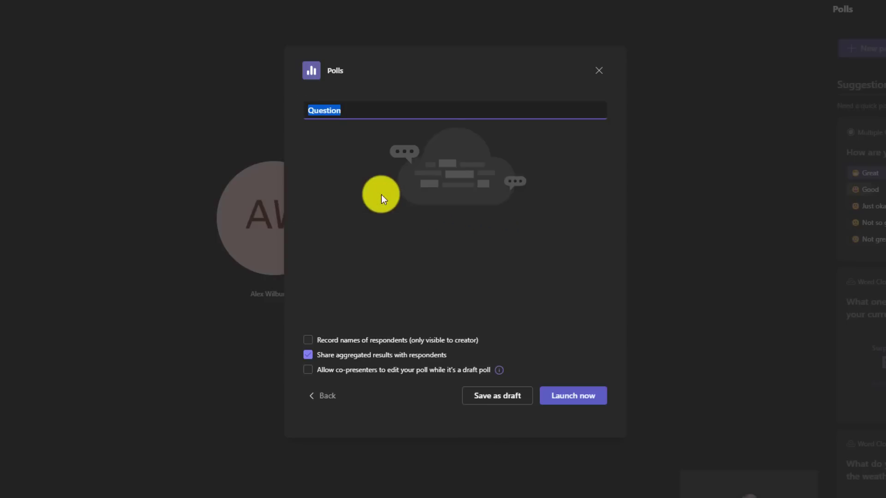
pyautogui.write('Favorite color')
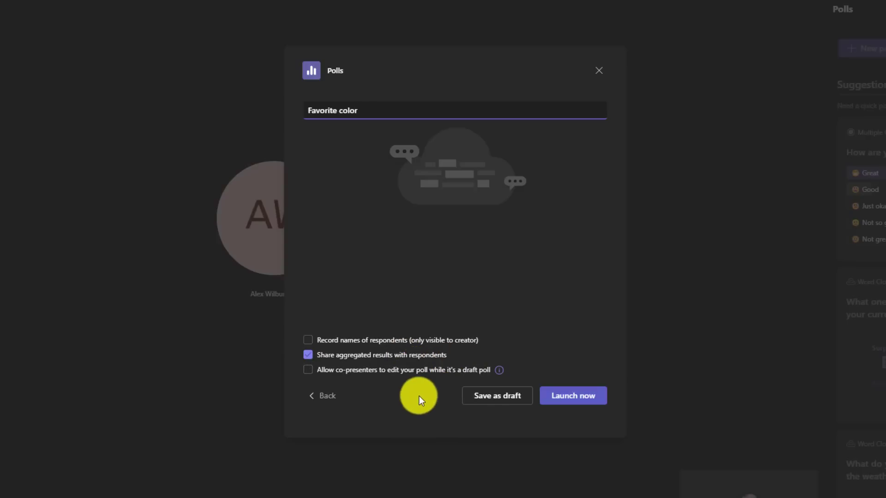
# - Launch the Favorite color poll and submit 'Blue' as your answer
pyautogui.click(558, 396)
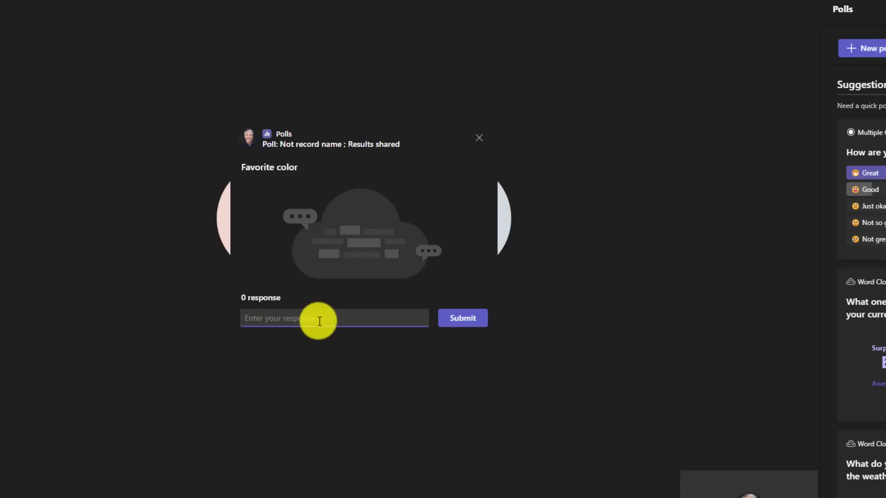
pyautogui.write('Blue')
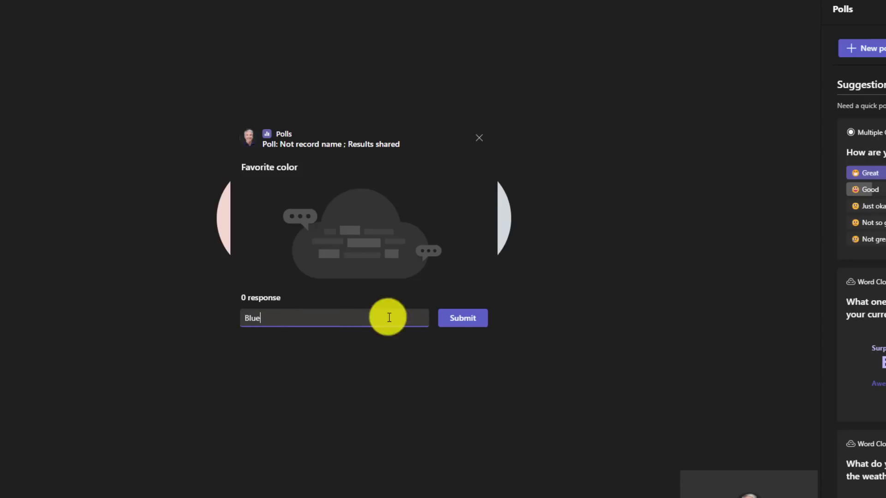
pyautogui.click(459, 314)
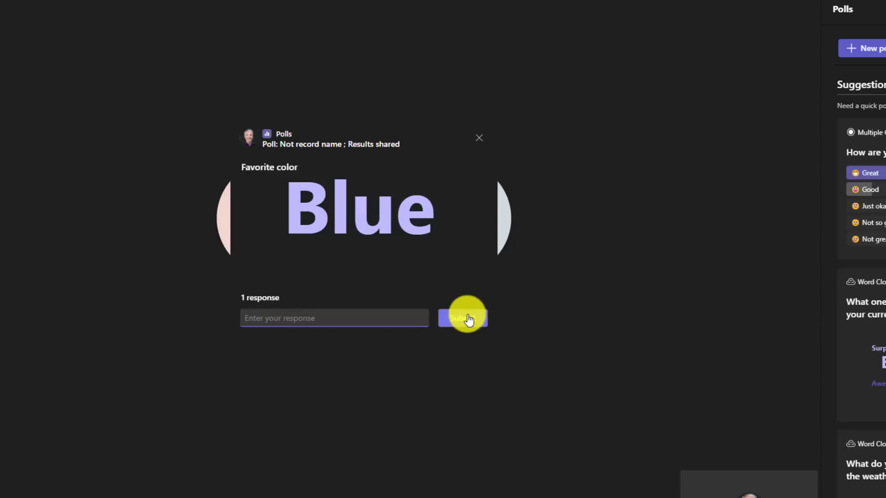
# - Watch the word cloud grow to 8 responses including Green, Yellow, Red and purple
pyautogui.moveTo(374, 217)
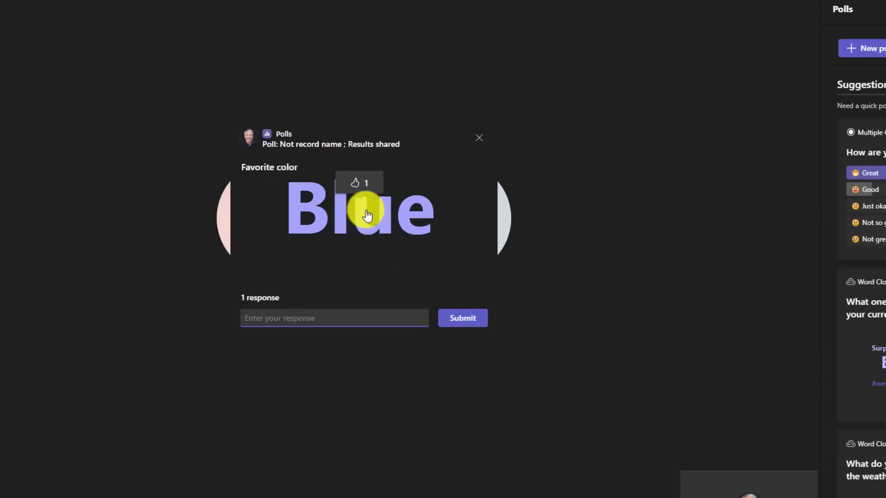
pyautogui.click(352, 187)
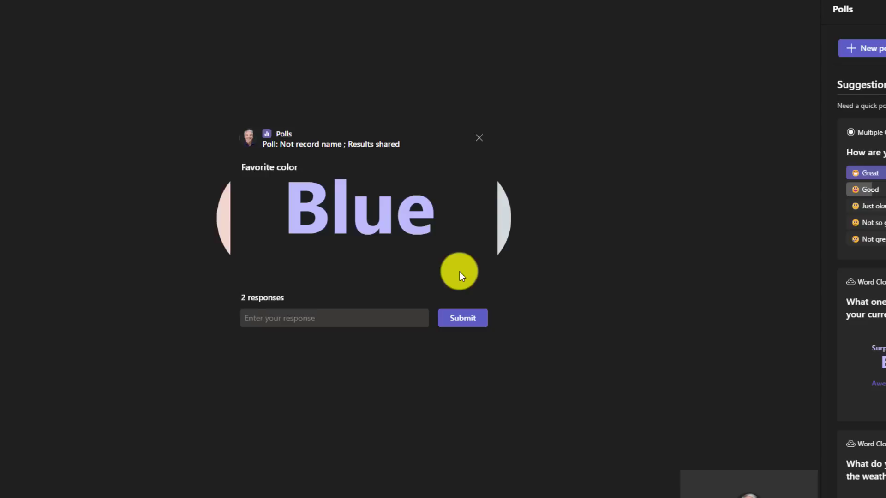
pyautogui.moveTo(419, 241)
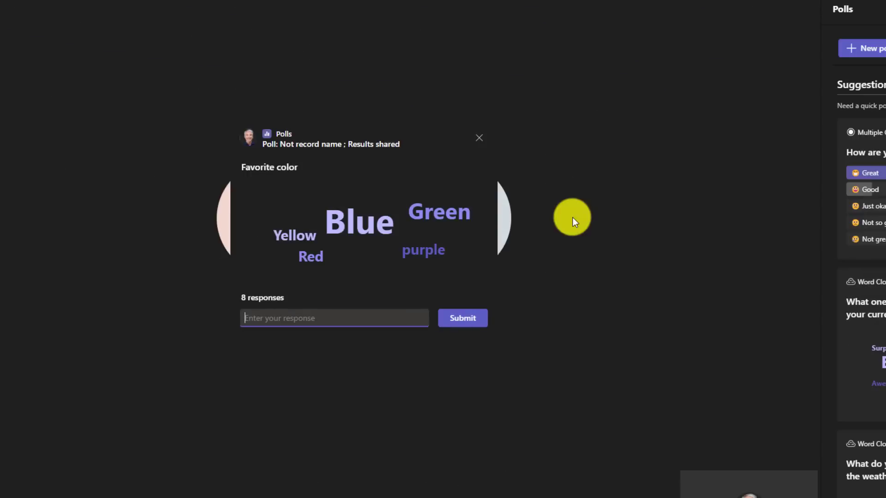
pyautogui.click(259, 321)
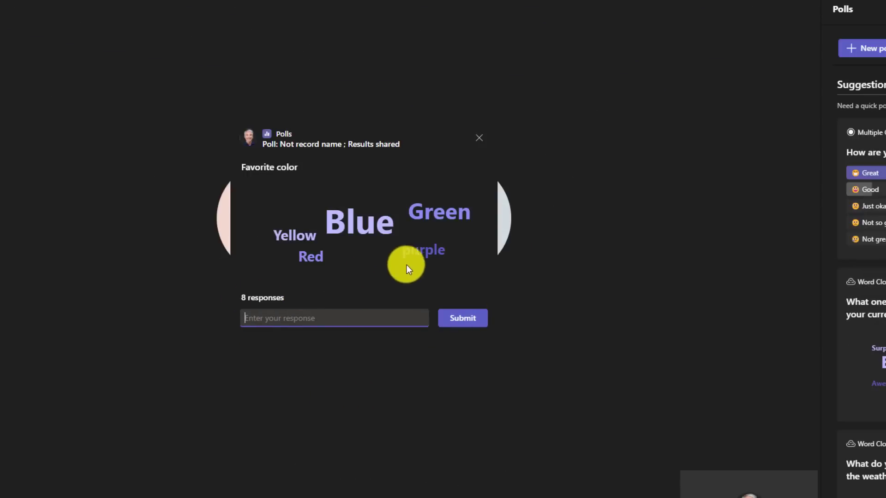
pyautogui.moveTo(328, 238)
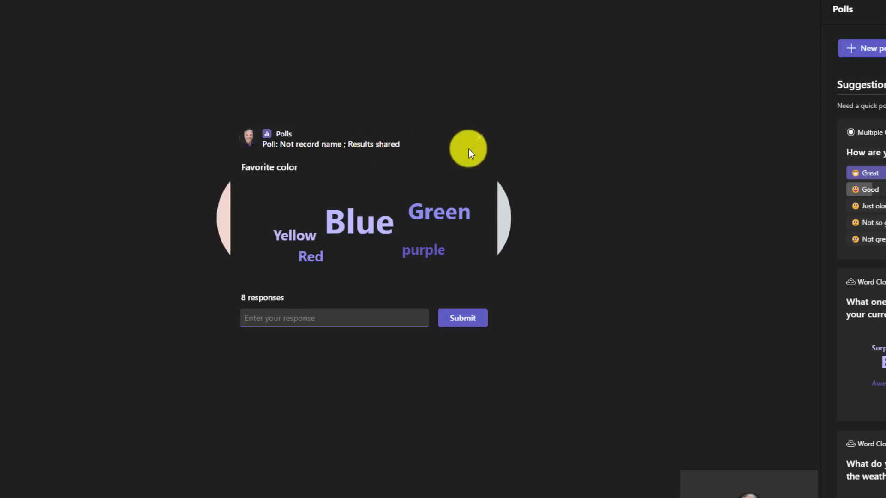
# - Show the live Favorite color poll in the Polls panel and open its more-actions menu
pyautogui.click(478, 137)
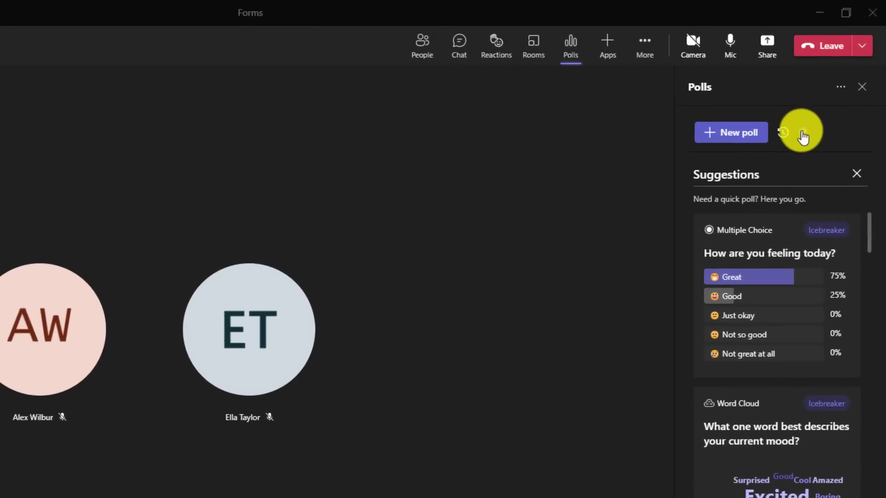
pyautogui.click(803, 133)
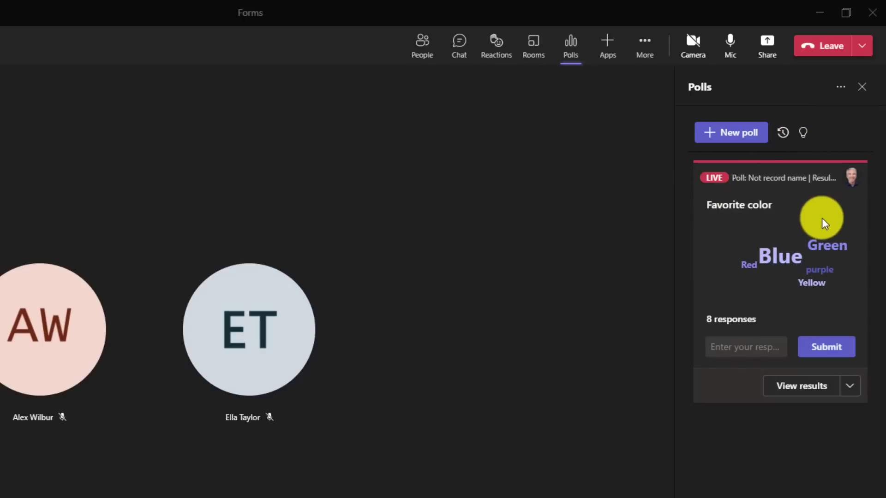
pyautogui.click(744, 354)
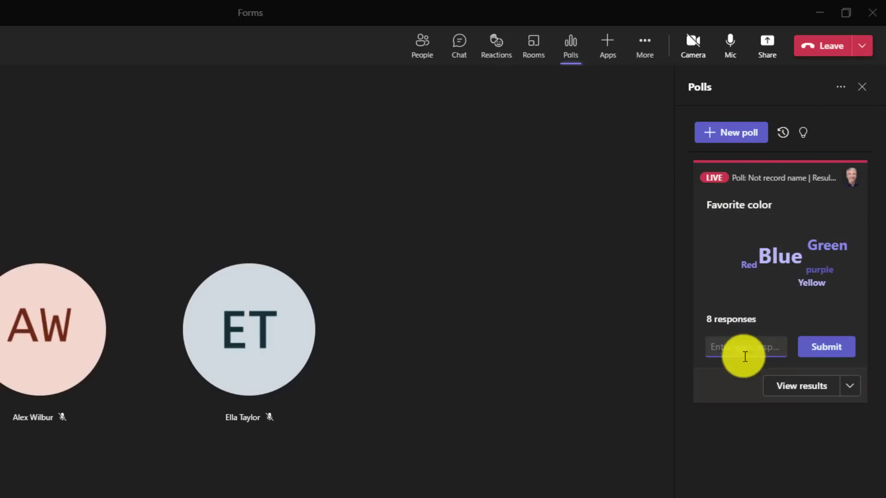
pyautogui.click(850, 386)
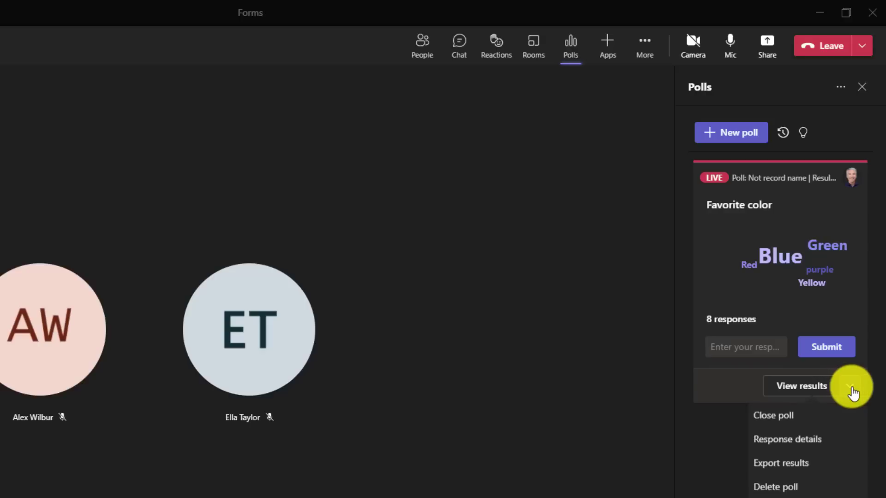